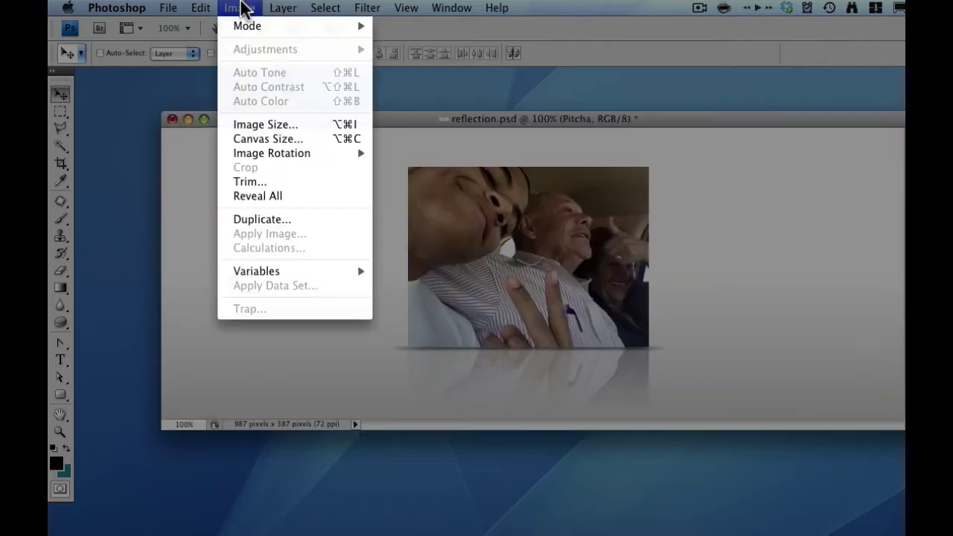
Step: Check the open image's canvas size and start a new document named reflection
{"action": "left_click", "coordinate": [292, 139]}
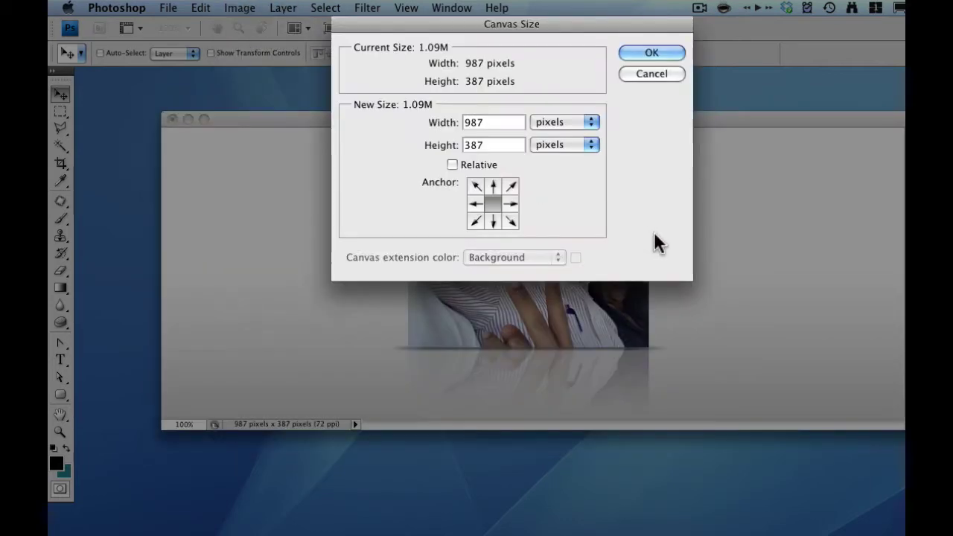
{"action": "left_click", "coordinate": [638, 73]}
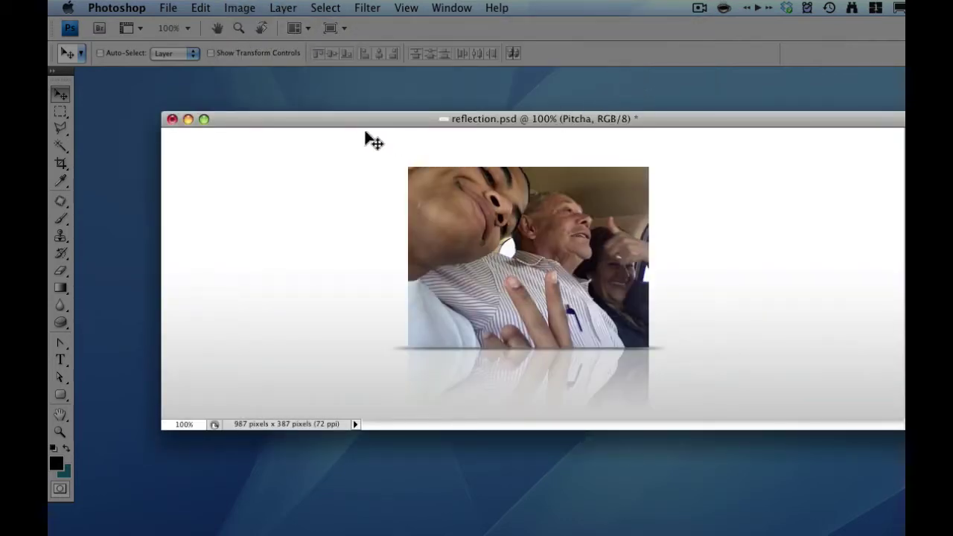
{"action": "left_click", "coordinate": [168, 7]}
{"action": "left_click", "coordinate": [182, 24]}
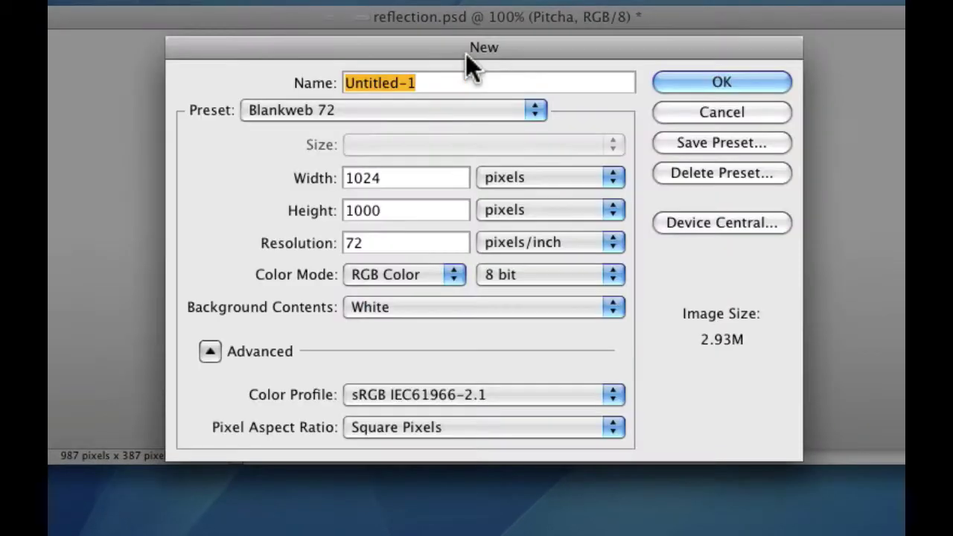
{"action": "type", "text": "reflection"}
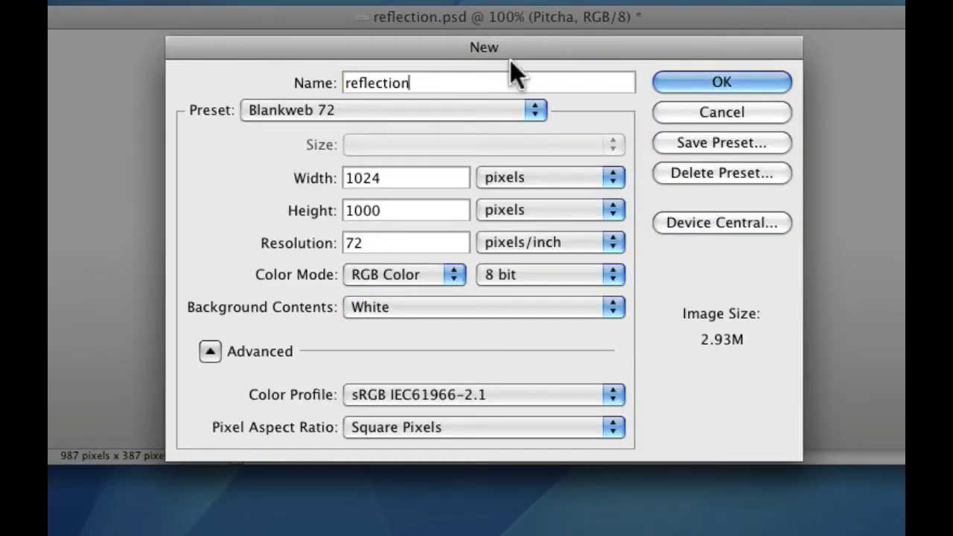
{"action": "left_click", "coordinate": [393, 110]}
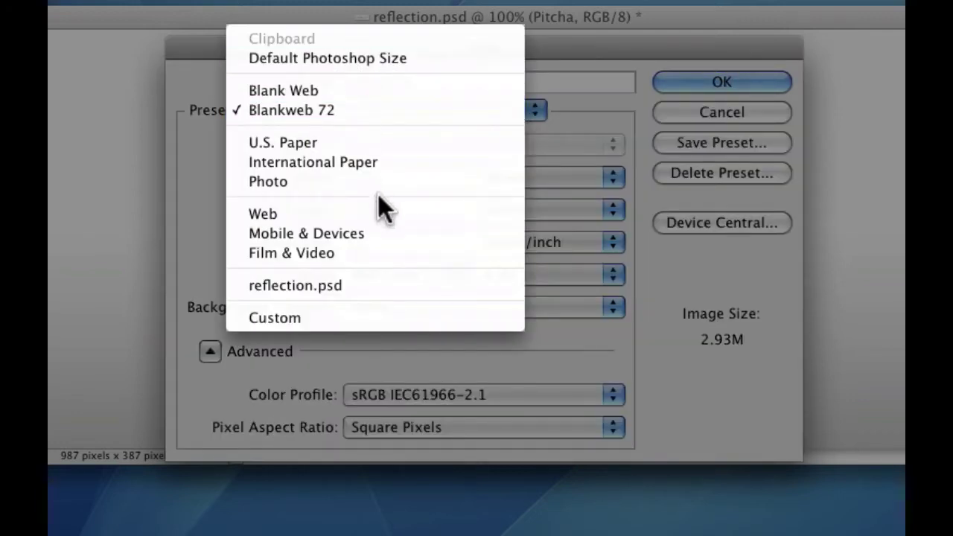
{"action": "left_click", "coordinate": [529, 108]}
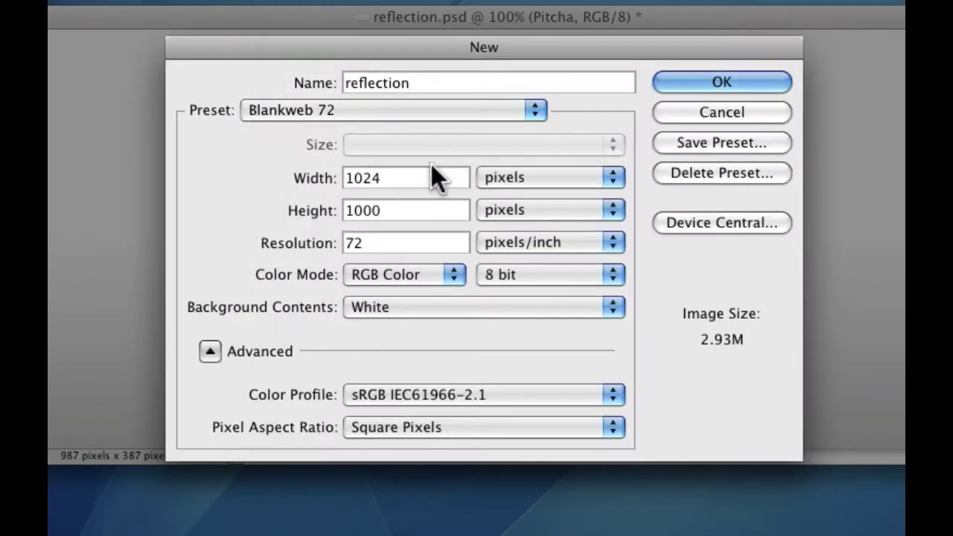
Step: Set the new document's width to 990 pixels
{"action": "left_click", "coordinate": [432, 171]}
{"action": "double_click", "coordinate": [432, 170]}
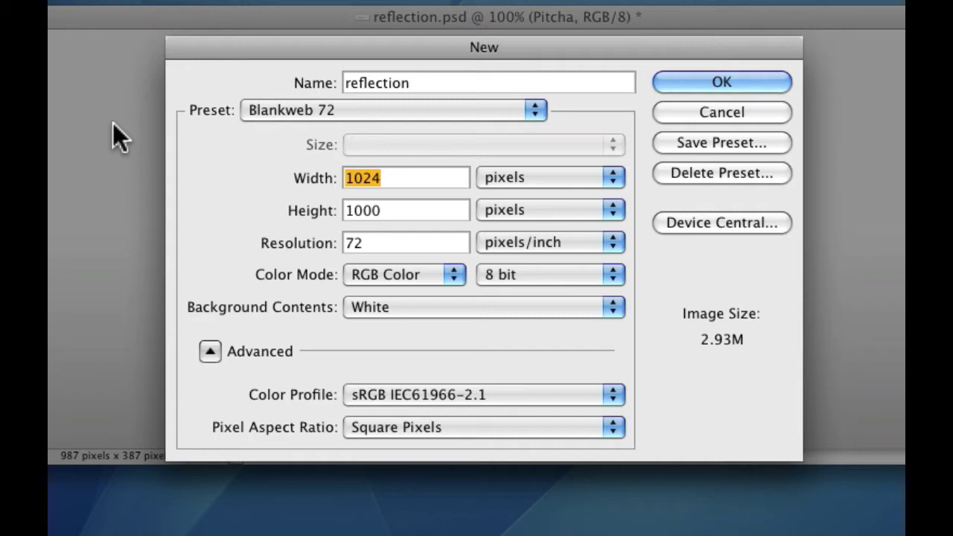
{"action": "type", "text": "99-"}
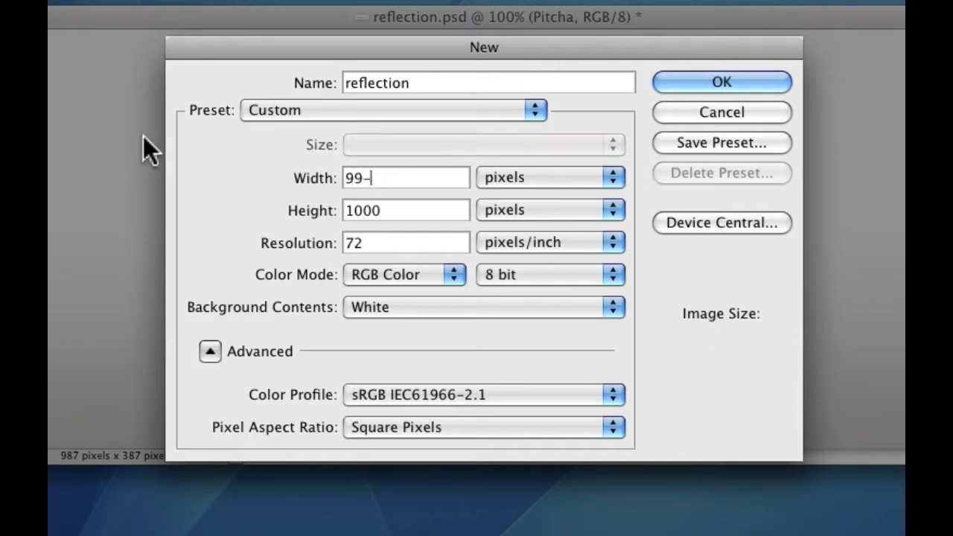
{"action": "key", "text": "BackSpace"}
{"action": "type", "text": "0"}
{"action": "left_click", "coordinate": [533, 180]}
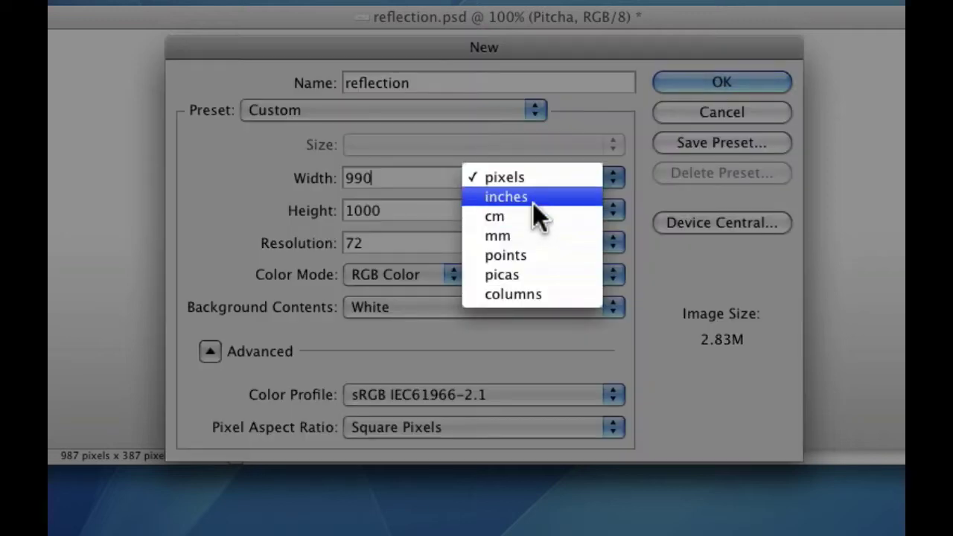
{"action": "left_click", "coordinate": [647, 144]}
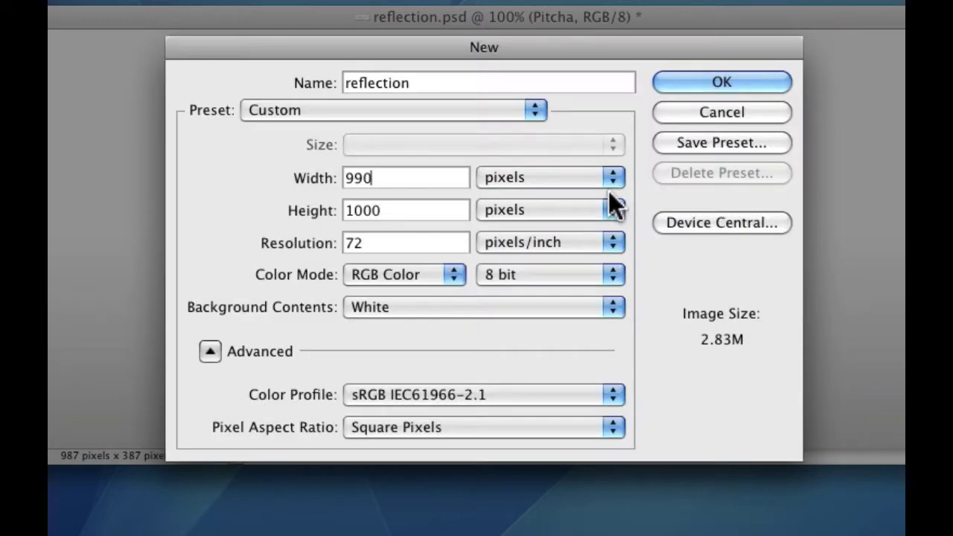
{"action": "left_click", "coordinate": [596, 177]}
Step: Set the height to 390 pixels and create the document at 72 pixels/inch with a white background
{"action": "left_click", "coordinate": [462, 212]}
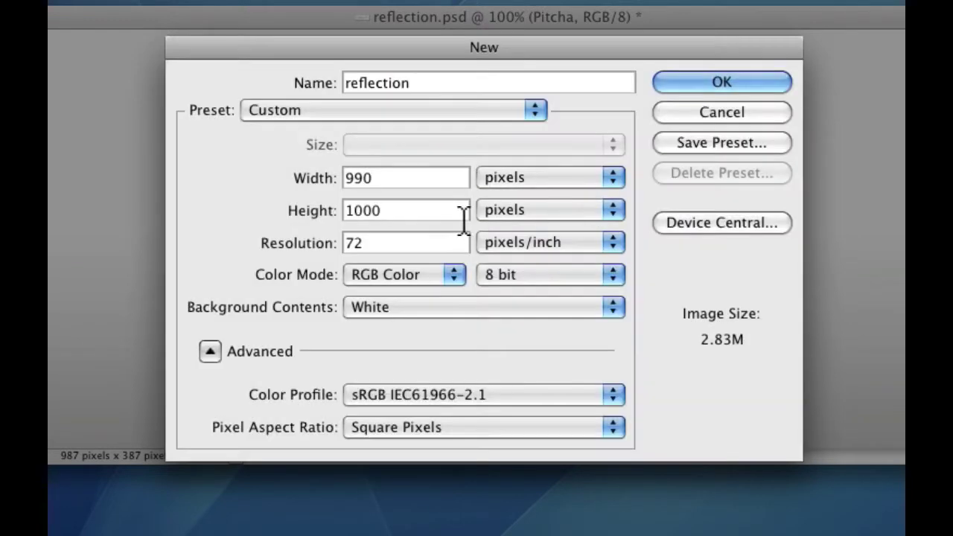
{"action": "double_click", "coordinate": [448, 211]}
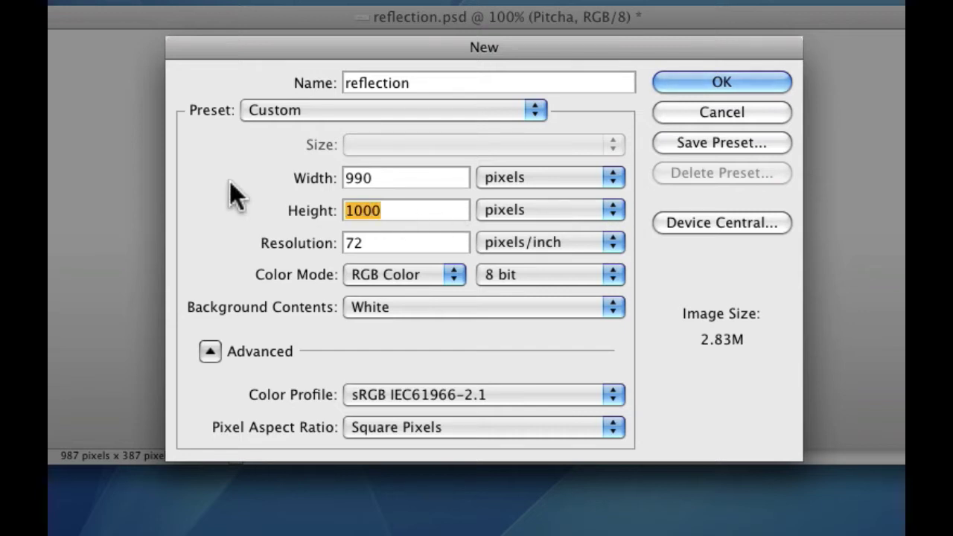
{"action": "type", "text": "390"}
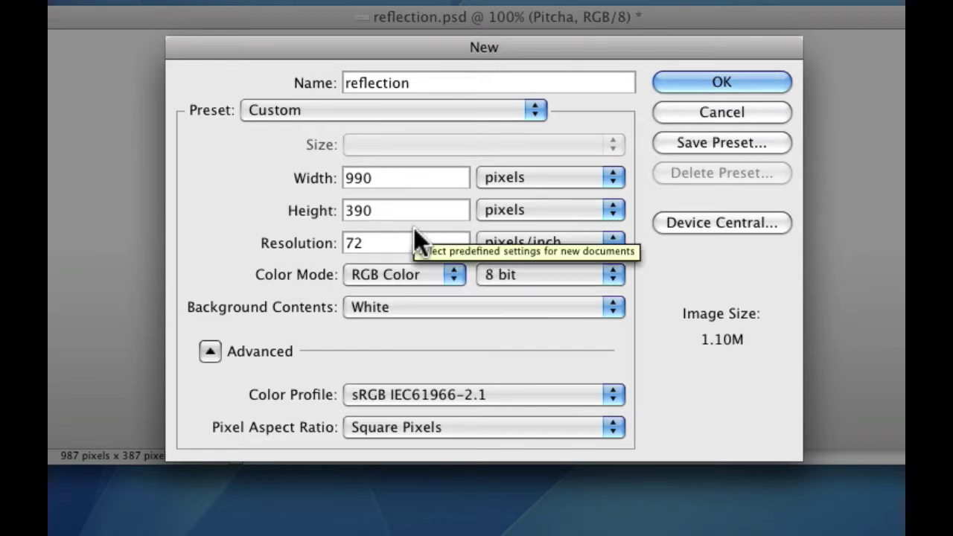
{"action": "key", "text": "Tab"}
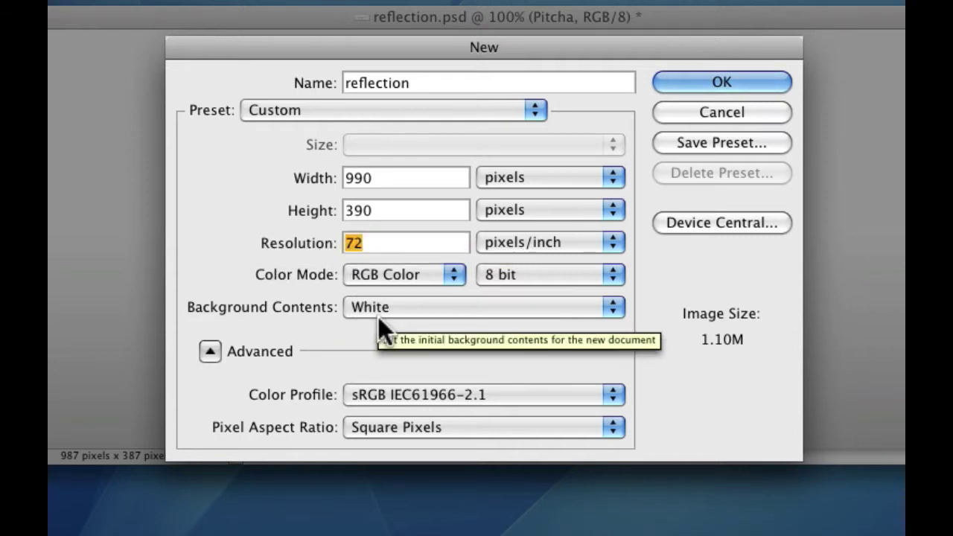
{"action": "left_click", "coordinate": [403, 307]}
{"action": "left_click", "coordinate": [264, 316]}
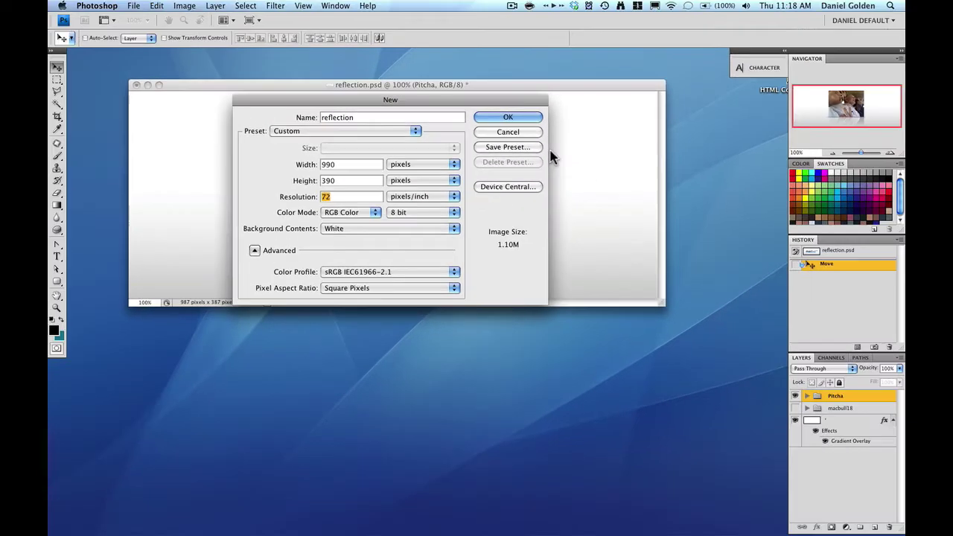
{"action": "key", "text": "Return"}
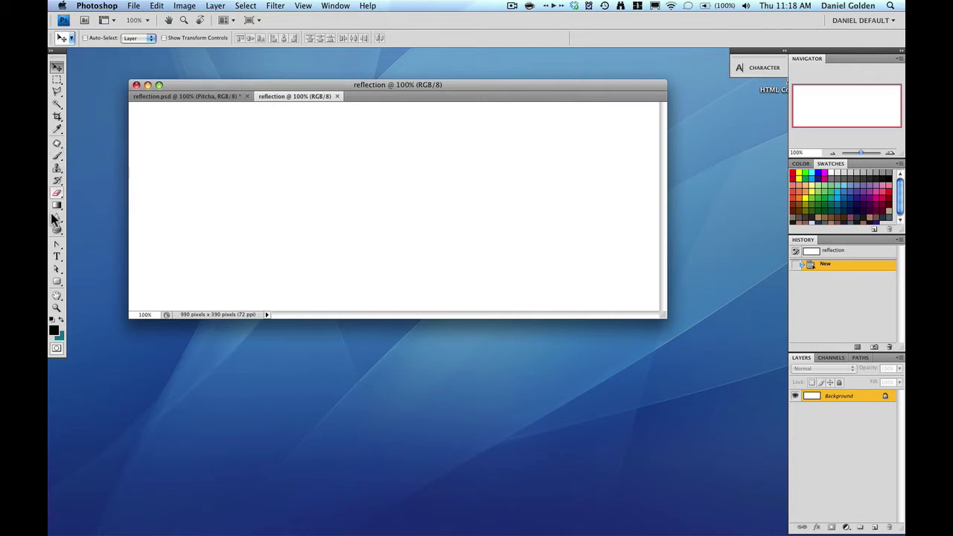
Step: Draw a text box across most of the blank canvas with the Type tool and enter the first name
{"action": "left_click", "coordinate": [58, 256]}
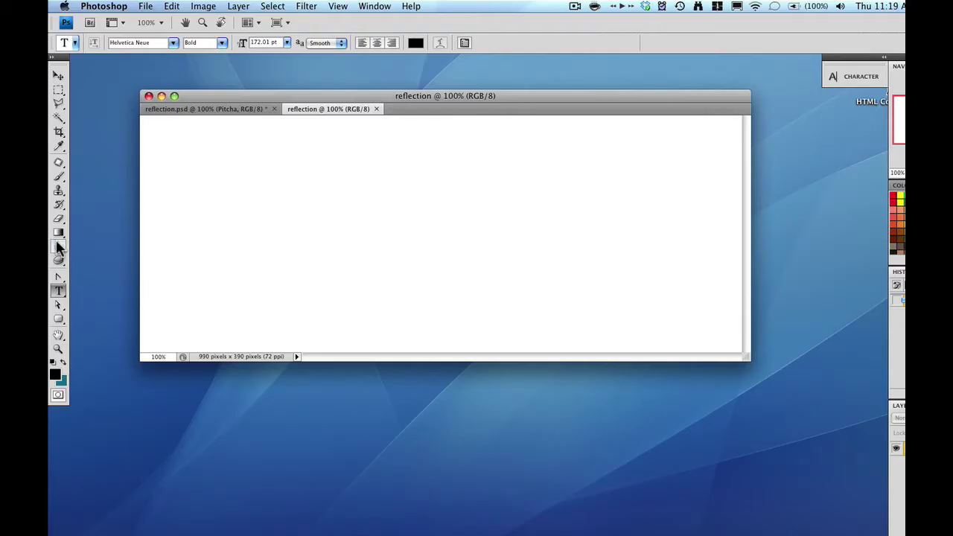
{"action": "left_click", "coordinate": [53, 248]}
{"action": "key", "text": "t"}
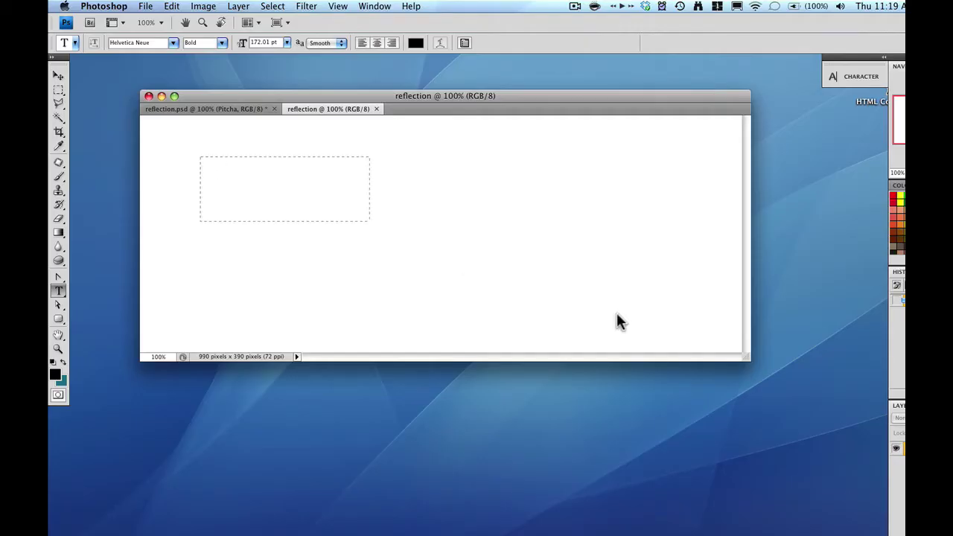
{"action": "left_click_drag", "start_coordinate": [616, 314], "coordinate": [721, 323]}
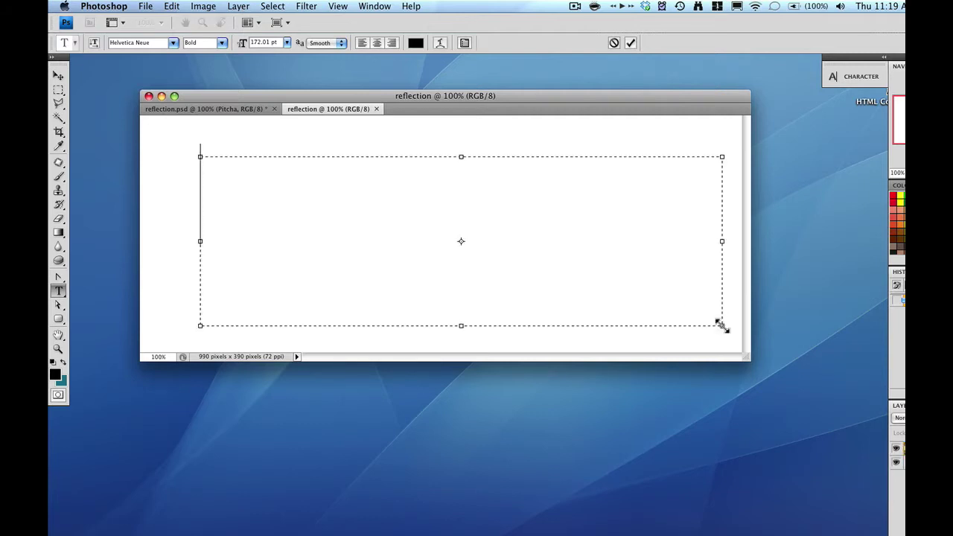
{"action": "type", "text": "Daniel"}
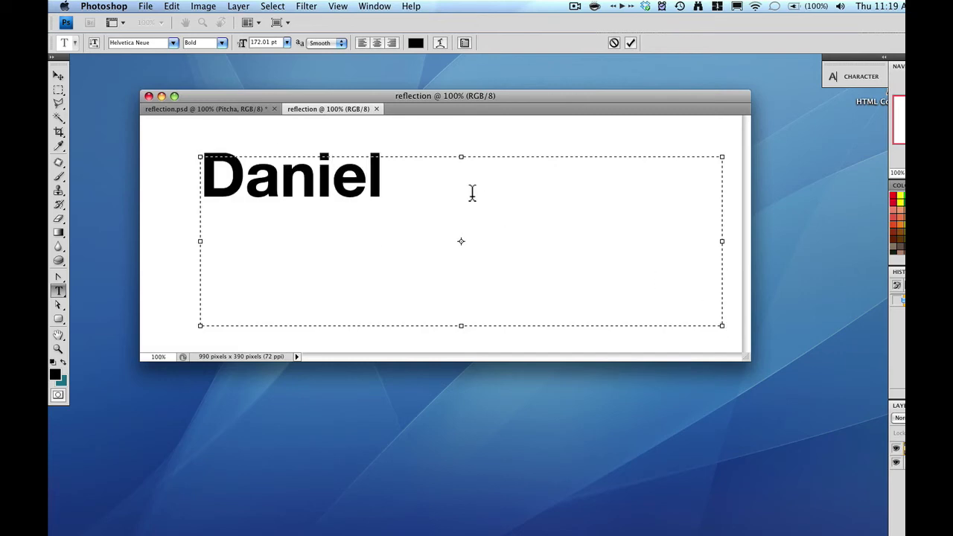
Step: Enlarge the name text to a font size of 317.01 pt
{"action": "left_click_drag", "start_coordinate": [384, 183], "coordinate": [168, 163]}
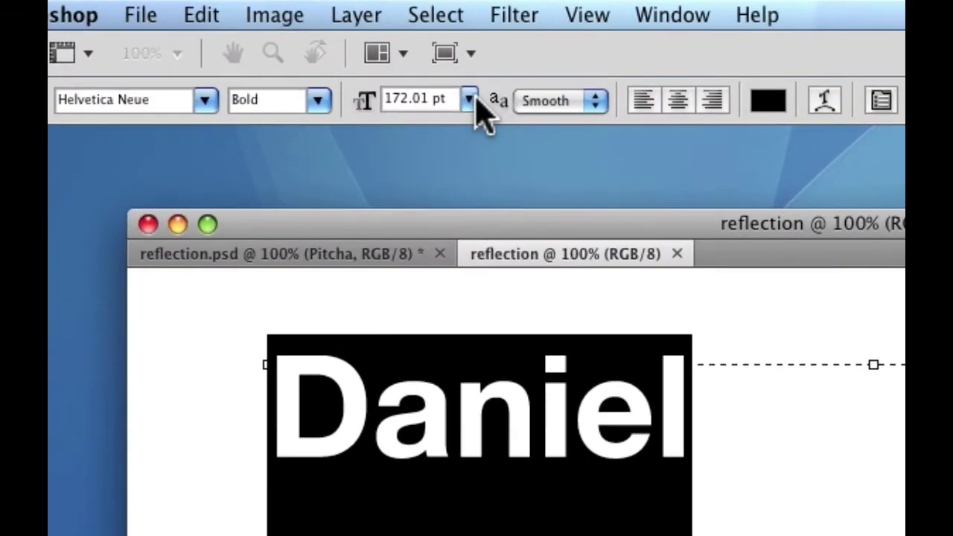
{"action": "left_click", "coordinate": [306, 49]}
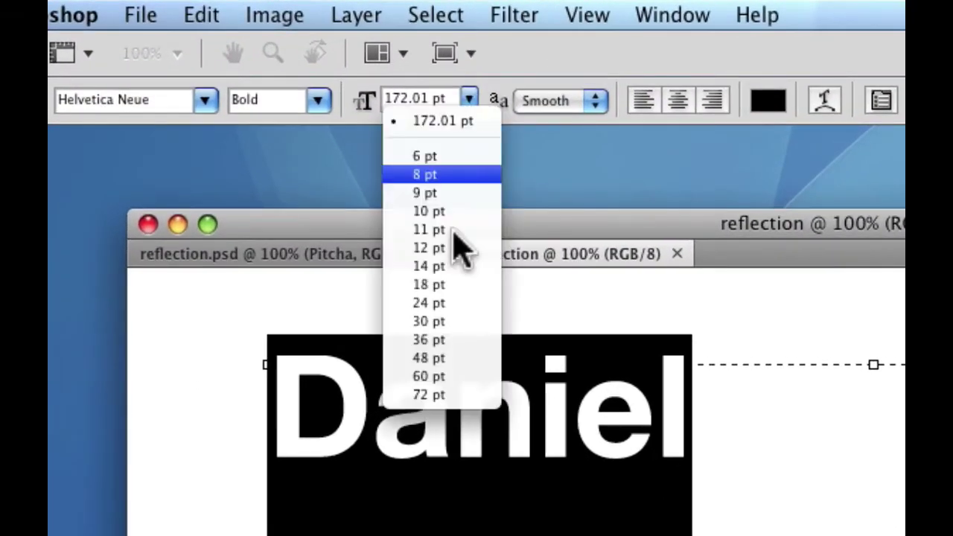
{"action": "left_click", "coordinate": [419, 117]}
{"action": "left_click_drag", "start_coordinate": [385, 99], "coordinate": [447, 99]}
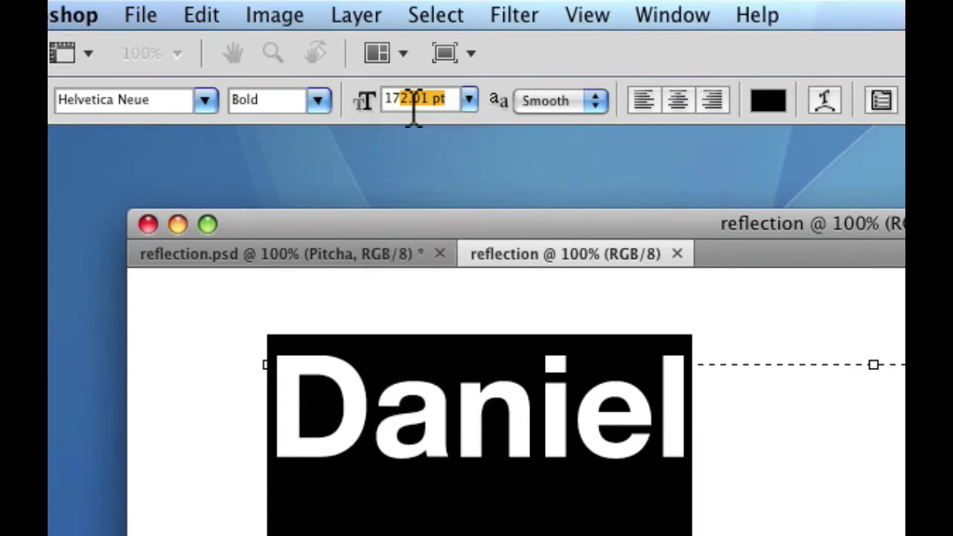
{"action": "left_click_drag", "start_coordinate": [364, 112], "coordinate": [505, 97]}
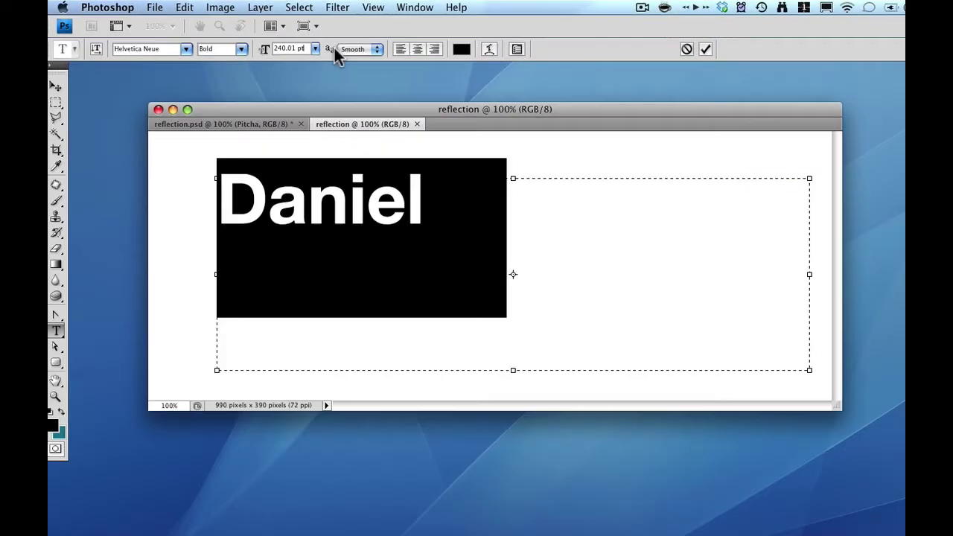
{"action": "left_click_drag", "start_coordinate": [334, 48], "coordinate": [356, 47]}
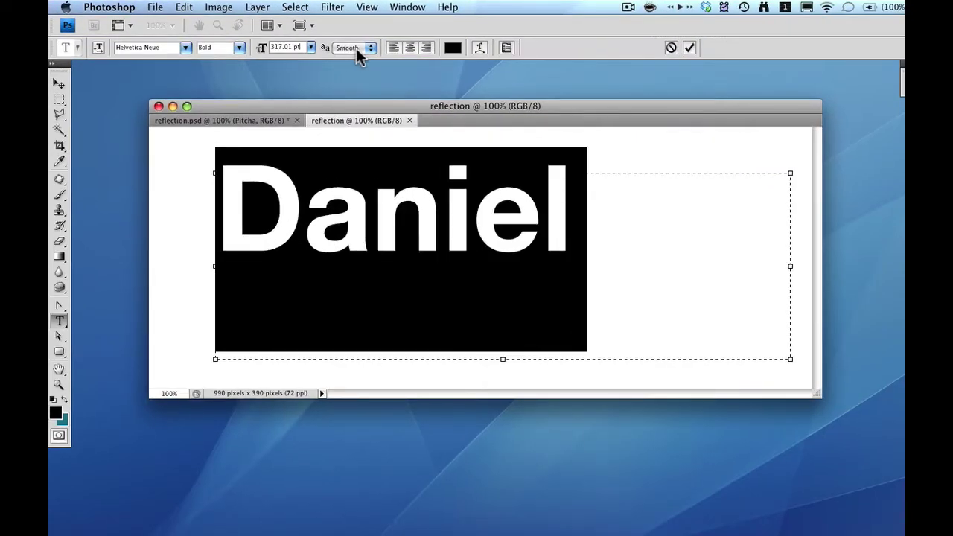
{"action": "left_click", "coordinate": [725, 283]}
{"action": "key", "text": "super+a"}
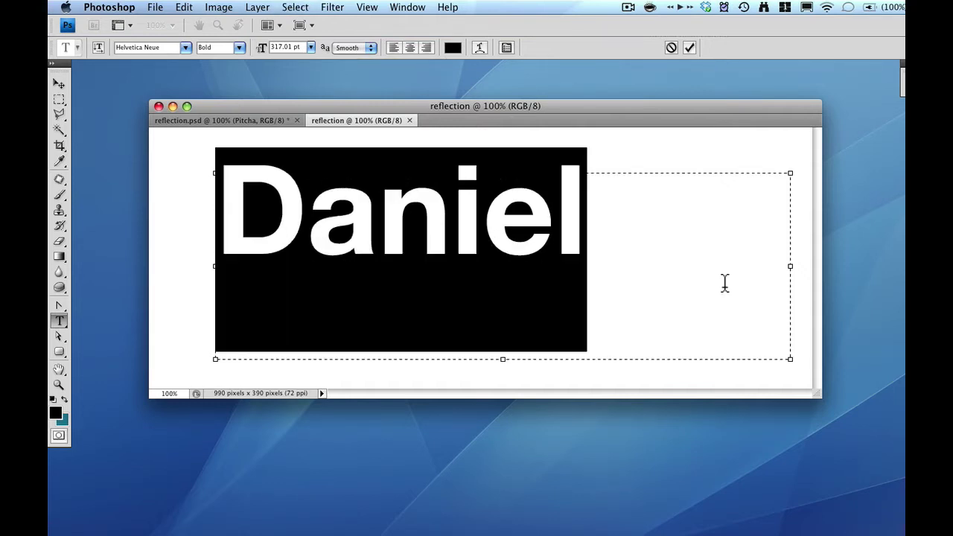
{"action": "key", "text": "BackSpace"}
{"action": "key", "text": "super+z"}
Step: Move the name text toward the centre of the canvas, leaving empty space beneath it
{"action": "left_click", "coordinate": [59, 84]}
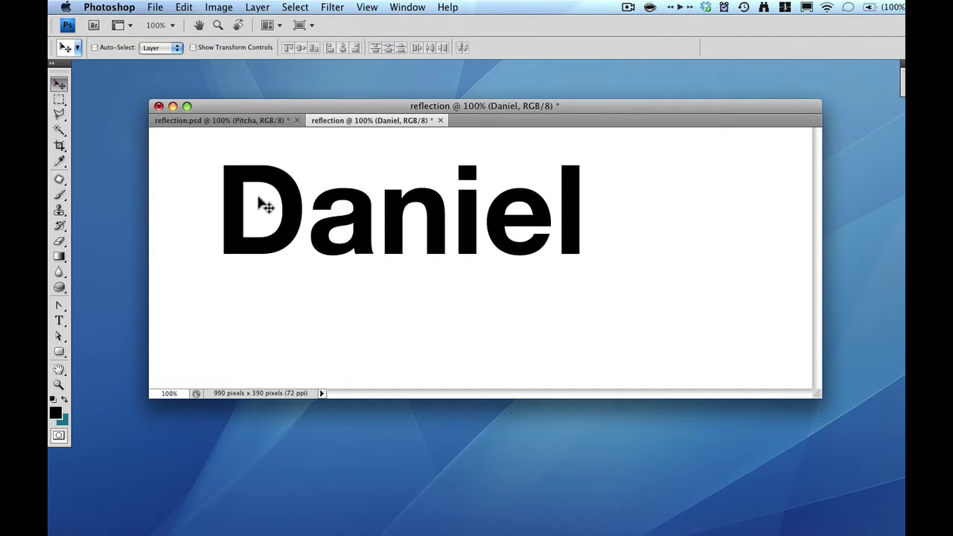
{"action": "left_click_drag", "start_coordinate": [308, 216], "coordinate": [411, 243]}
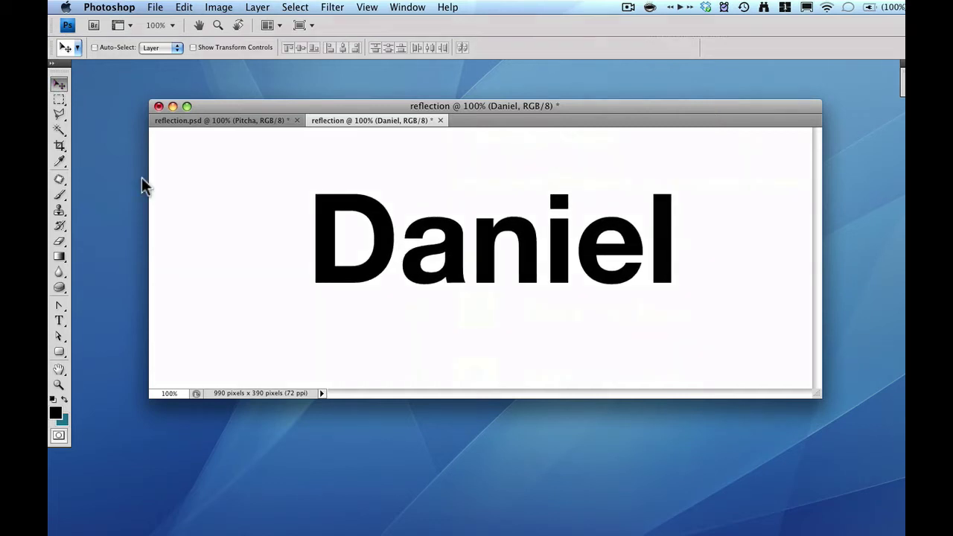
{"action": "key", "text": "F12"}
{"action": "key", "text": "F12"}
{"action": "left_click_drag", "start_coordinate": [384, 251], "coordinate": [345, 219]}
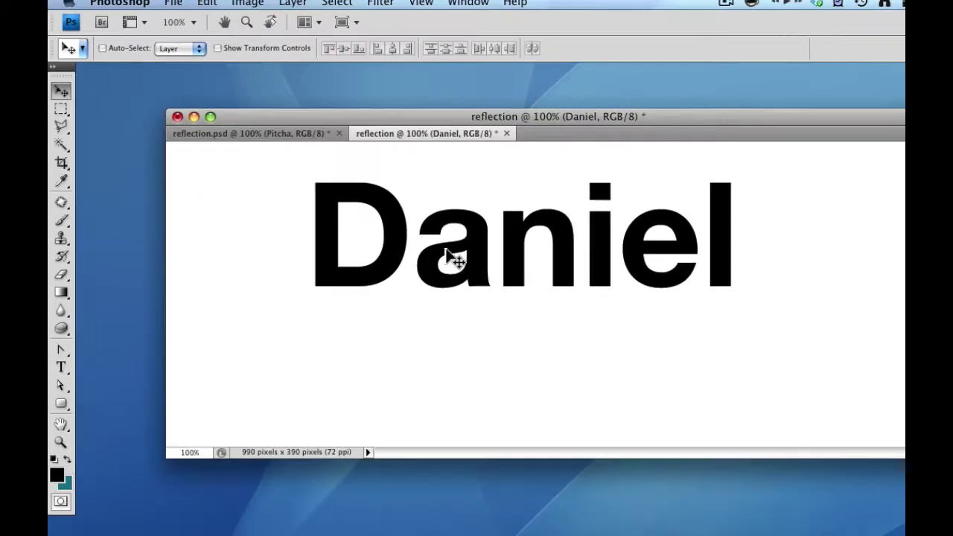
{"action": "left_click_drag", "start_coordinate": [439, 253], "coordinate": [454, 266]}
Step: Select the whole name text with the Type tool and try a blue hue for its text colour
{"action": "key", "text": "t"}
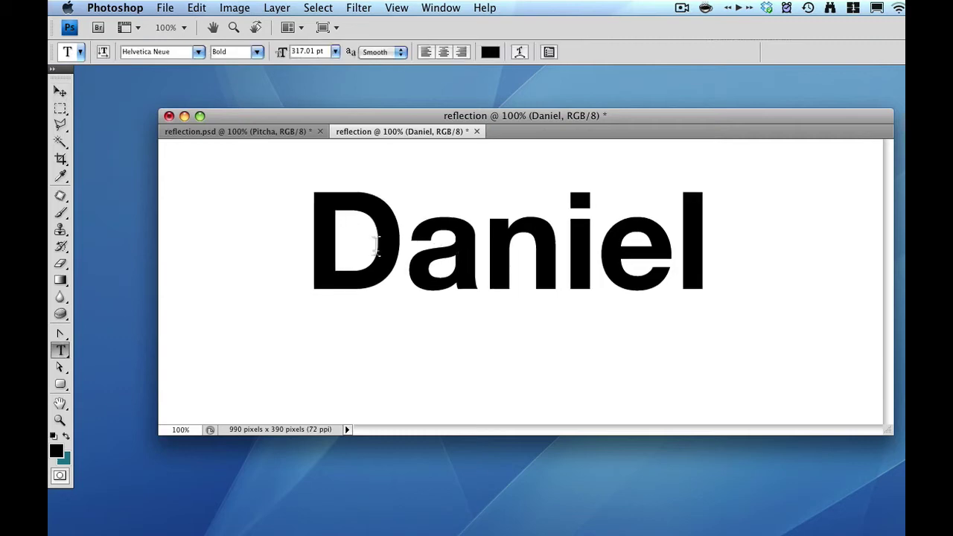
{"action": "left_click_drag", "start_coordinate": [312, 237], "coordinate": [762, 293]}
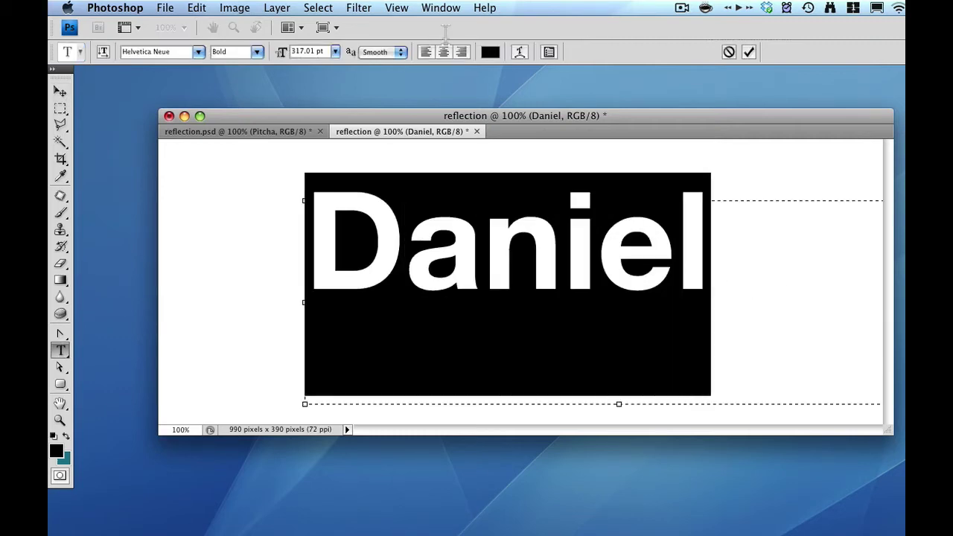
{"action": "left_click", "coordinate": [490, 51]}
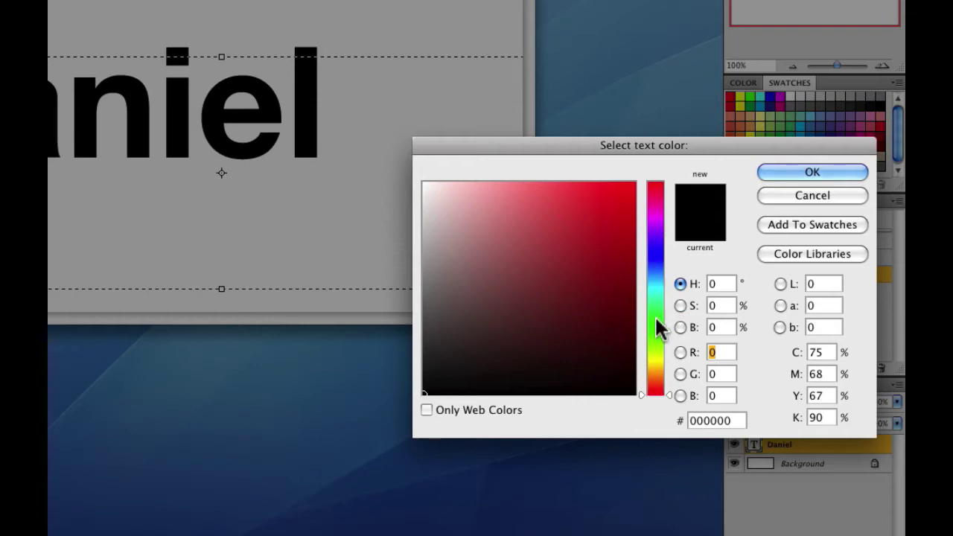
{"action": "left_click_drag", "start_coordinate": [656, 319], "coordinate": [645, 270]}
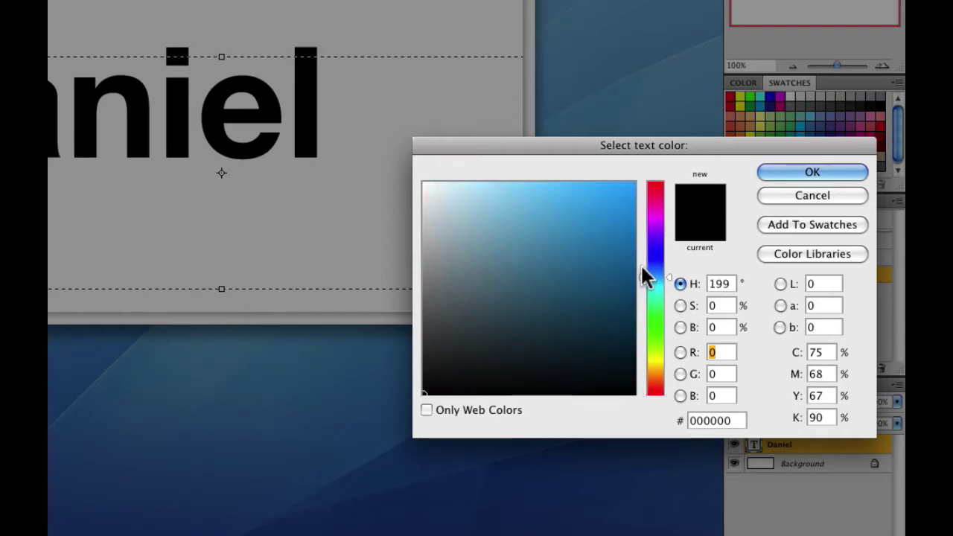
{"action": "key", "text": "Return"}
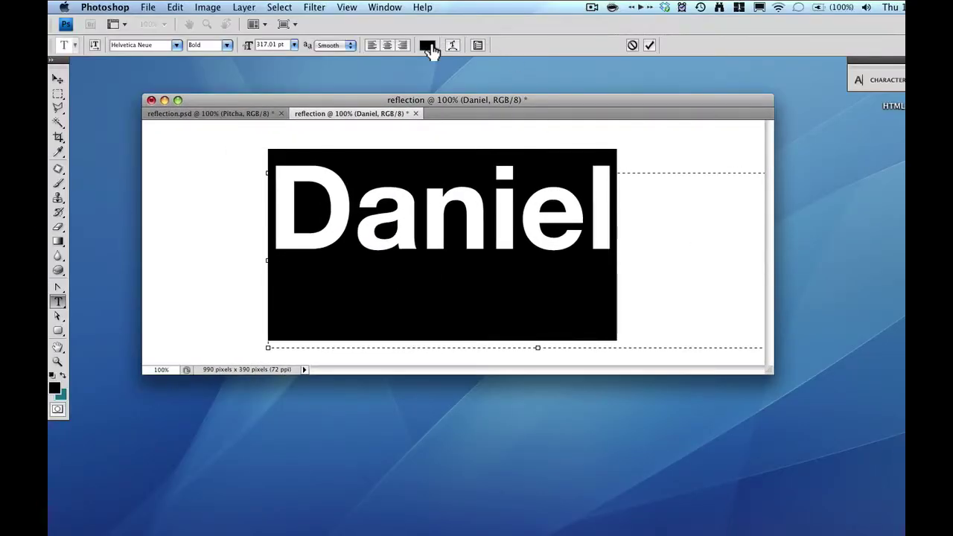
Step: Recolour the selected name text dark blue, using a hue of 213° in the text colour picker
{"action": "left_click", "coordinate": [428, 46]}
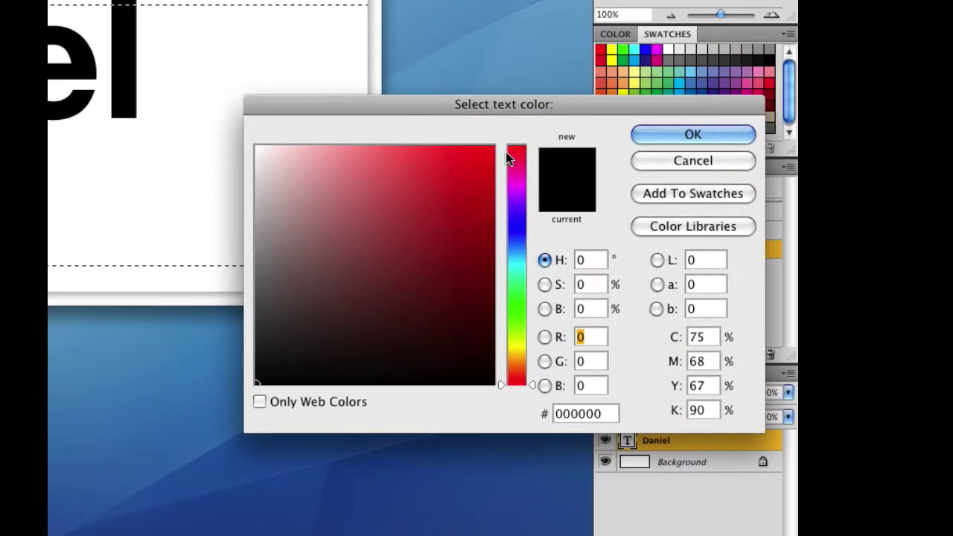
{"action": "left_click_drag", "start_coordinate": [513, 222], "coordinate": [519, 273]}
{"action": "left_click_drag", "start_coordinate": [456, 222], "coordinate": [382, 352]}
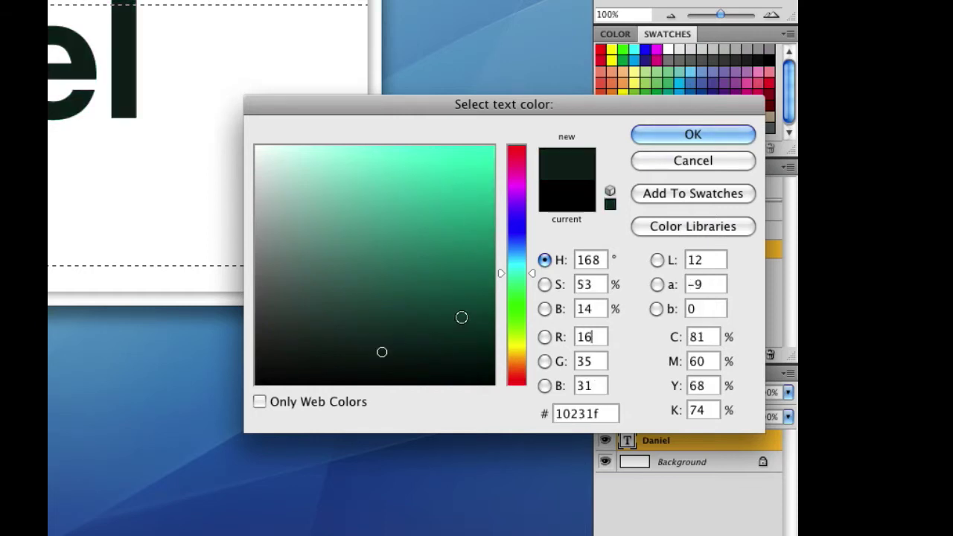
{"action": "left_click_drag", "start_coordinate": [462, 317], "coordinate": [464, 294]}
{"action": "left_click", "coordinate": [515, 243]}
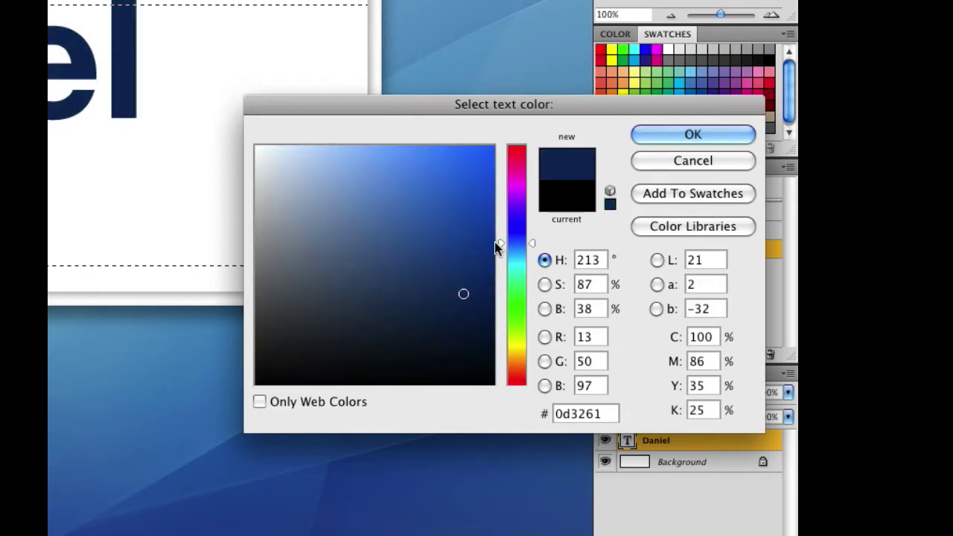
{"action": "mouse_move", "coordinate": [497, 248]}
{"action": "left_mouse_down"}
{"action": "mouse_move", "coordinate": [468, 237]}
{"action": "mouse_move", "coordinate": [581, 204]}
{"action": "left_mouse_up"}
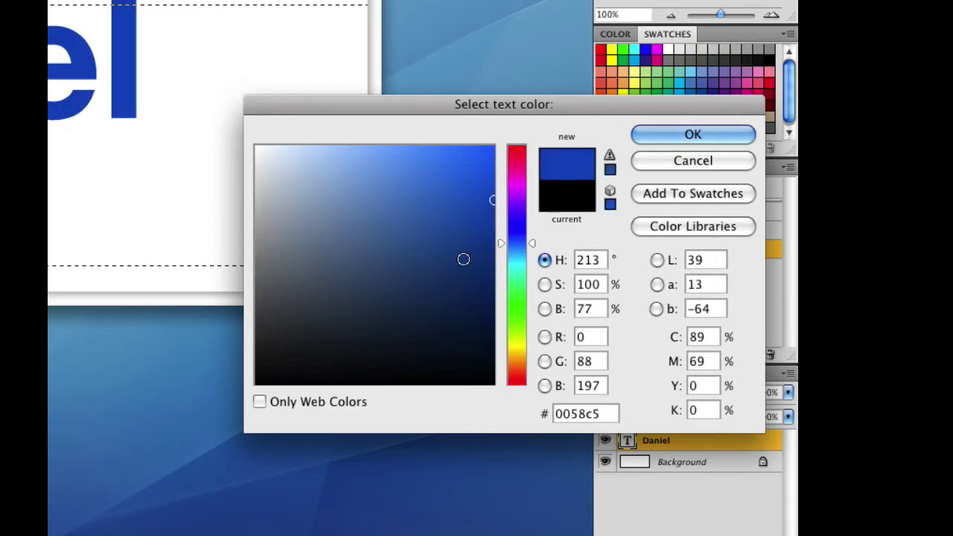
{"action": "left_click_drag", "start_coordinate": [464, 260], "coordinate": [546, 270]}
{"action": "key", "text": "Return"}
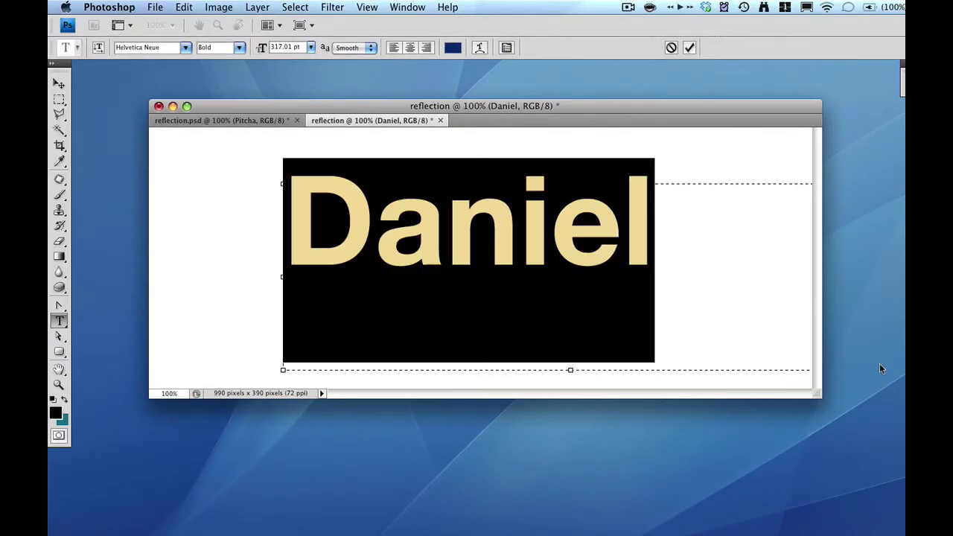
Step: Finish editing the text and move the name slightly lower on the canvas
{"action": "left_click", "coordinate": [59, 82]}
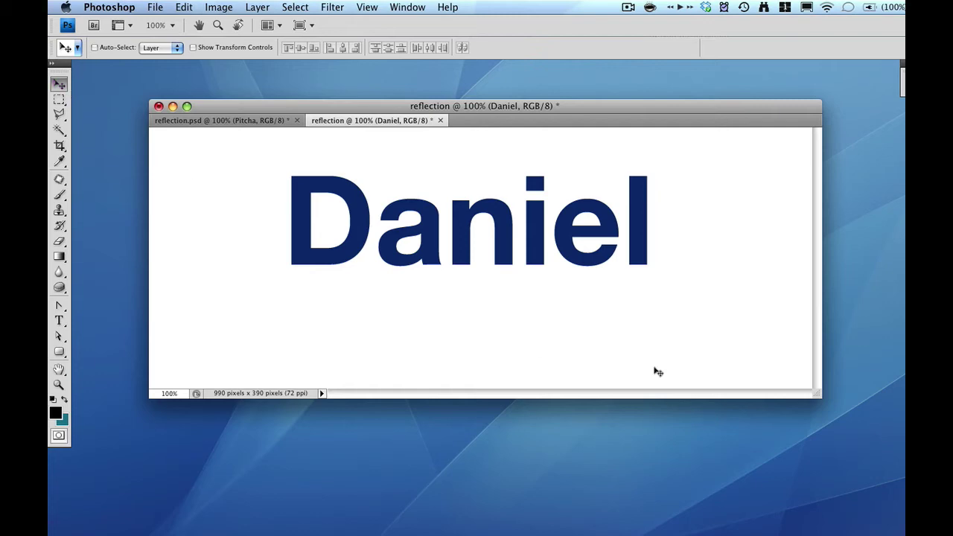
{"action": "left_click_drag", "start_coordinate": [581, 242], "coordinate": [561, 256]}
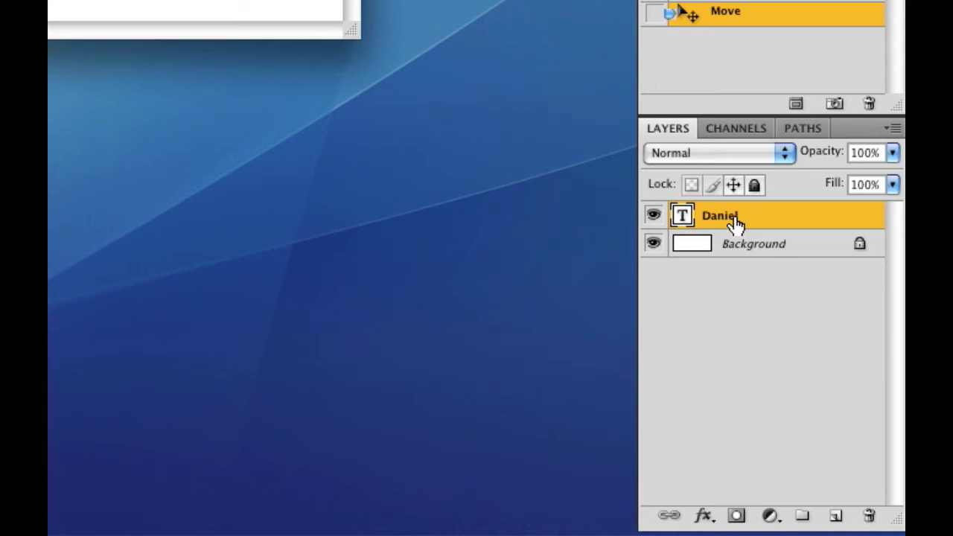
{"action": "right_click", "coordinate": [745, 221]}
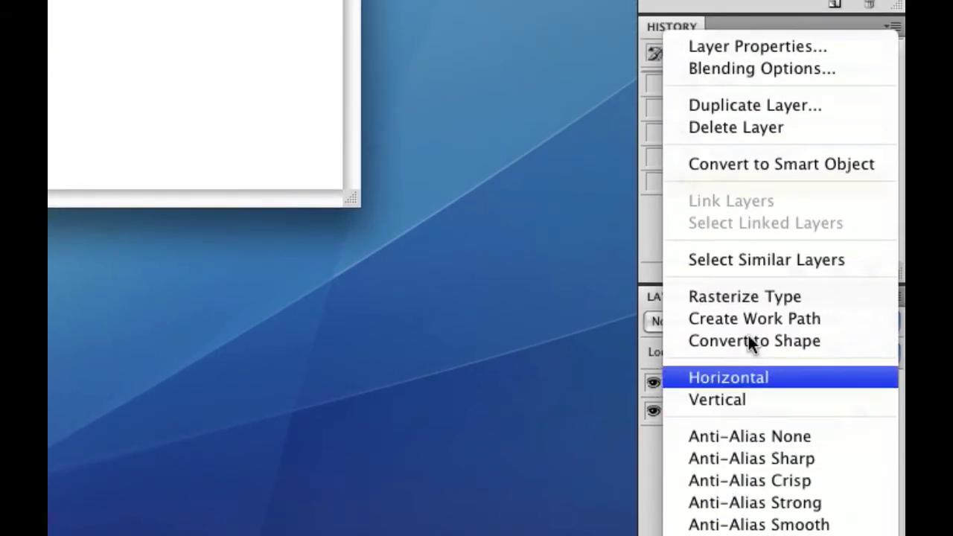
{"action": "left_click", "coordinate": [512, 192]}
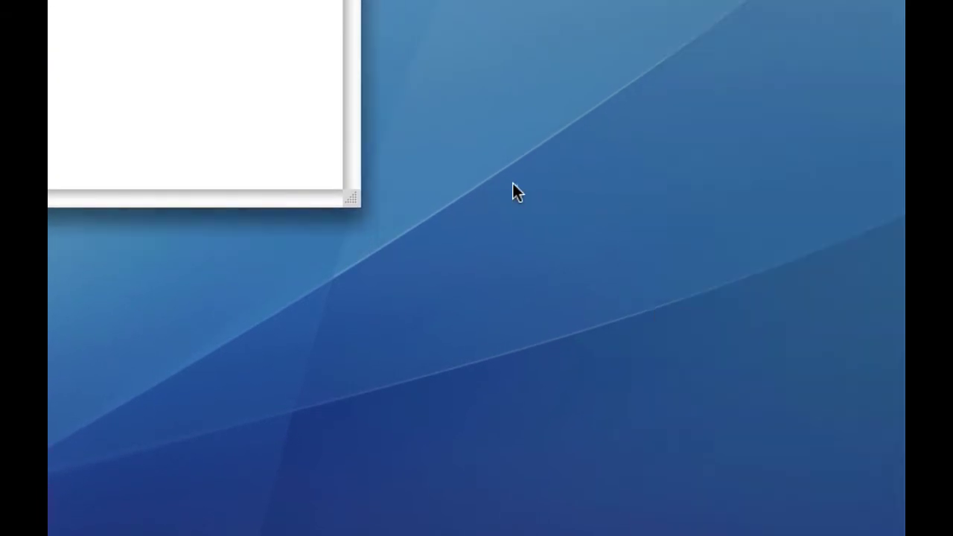
{"action": "left_click", "coordinate": [311, 134]}
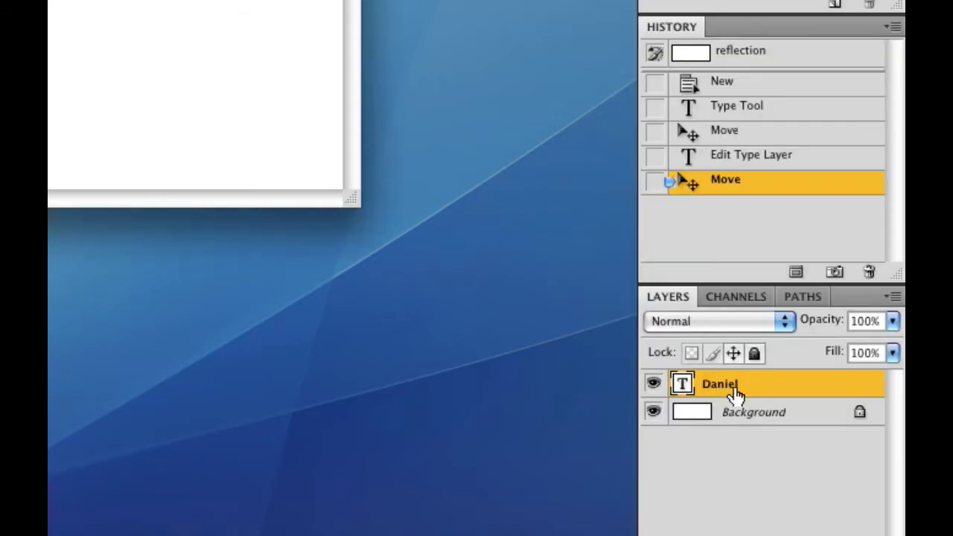
Step: Duplicate the name text layer and rasterize the copy
{"action": "key", "text": "super+j"}
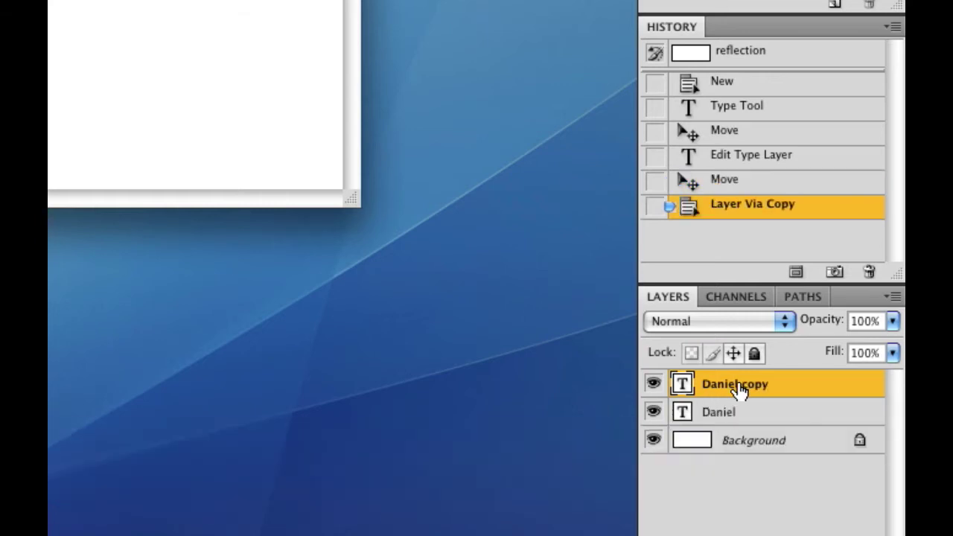
{"action": "right_click", "coordinate": [737, 385]}
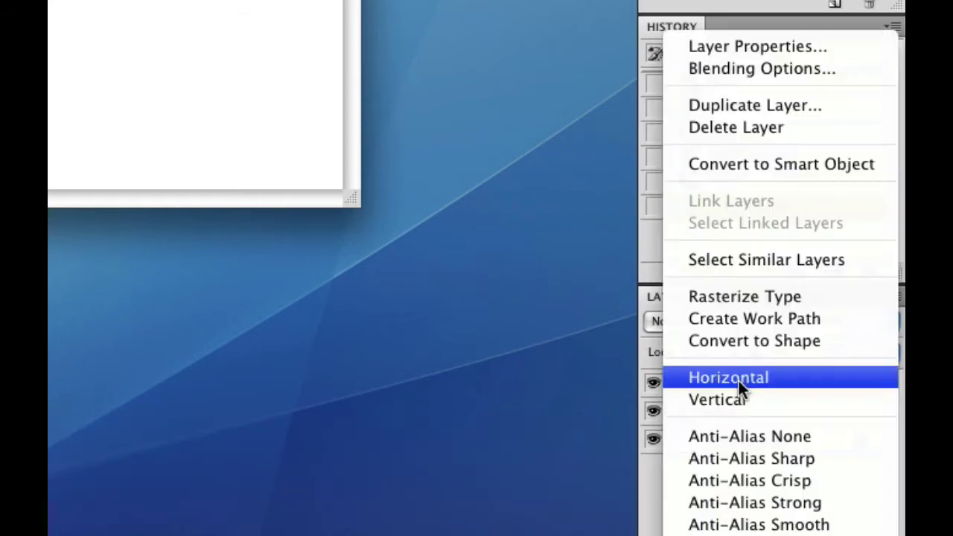
{"action": "left_click", "coordinate": [721, 299]}
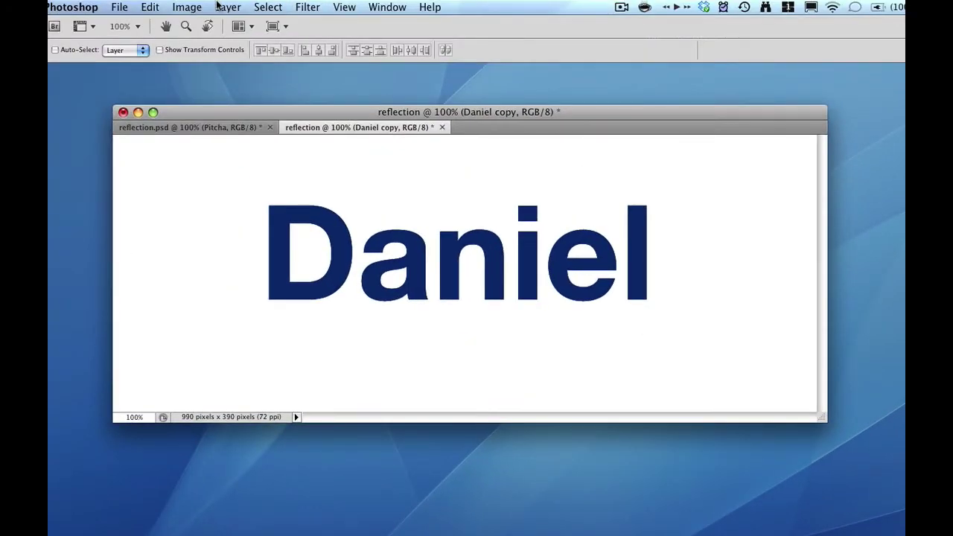
{"action": "left_click", "coordinate": [227, 6]}
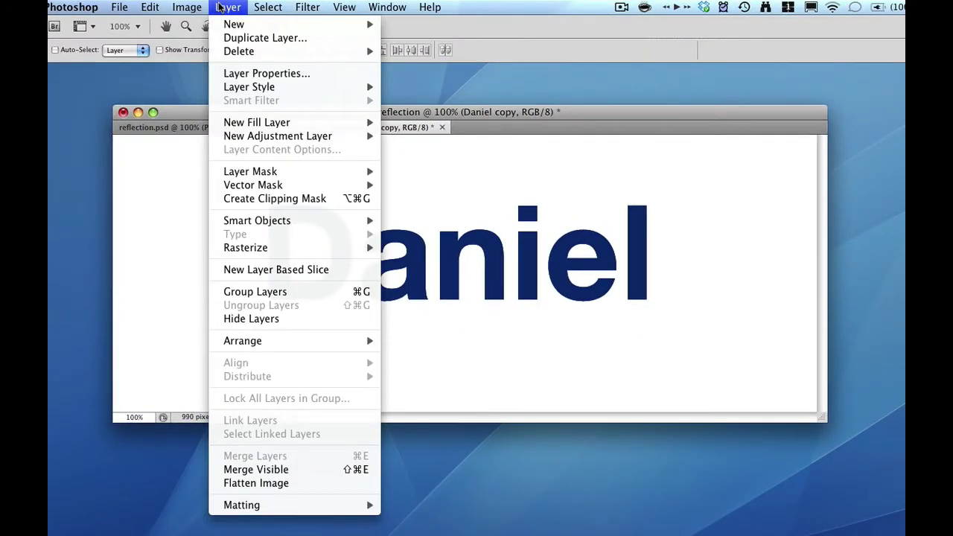
{"action": "mouse_move", "coordinate": [295, 6]}
{"action": "mouse_move", "coordinate": [265, 7]}
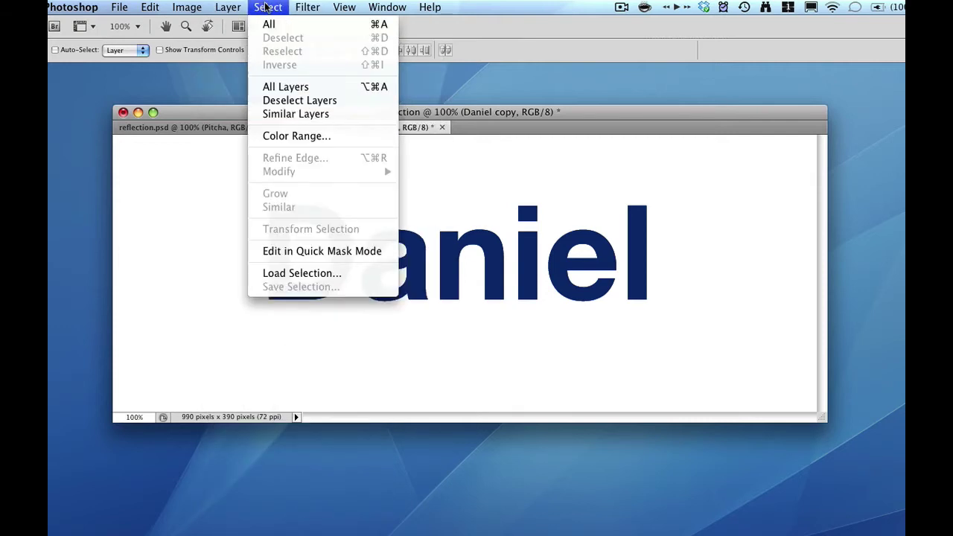
{"action": "left_click", "coordinate": [417, 147]}
Step: Flip one of the two overlapping names vertically with Free Transform so that it mirrors beneath the upright one
{"action": "left_click", "coordinate": [542, 279], "text": "super"}
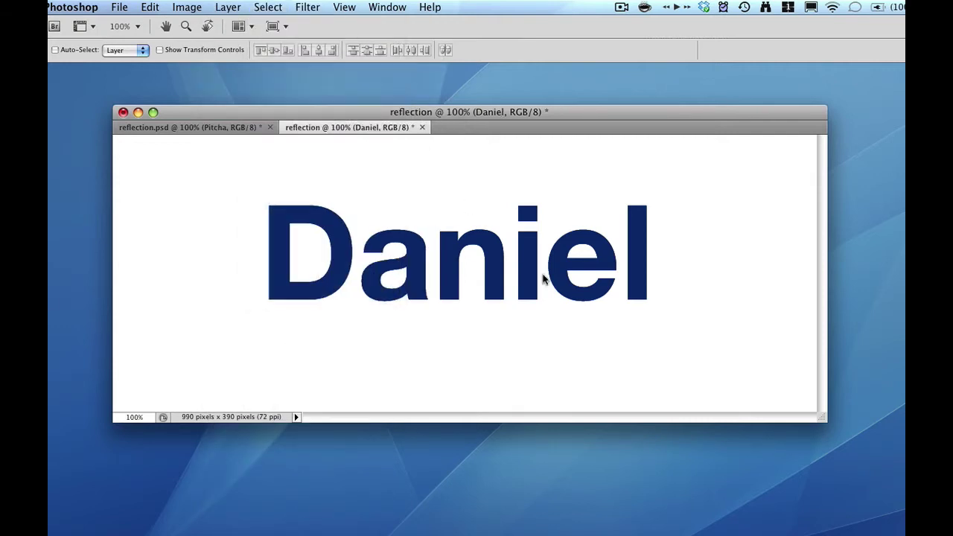
{"action": "key", "text": "super+t"}
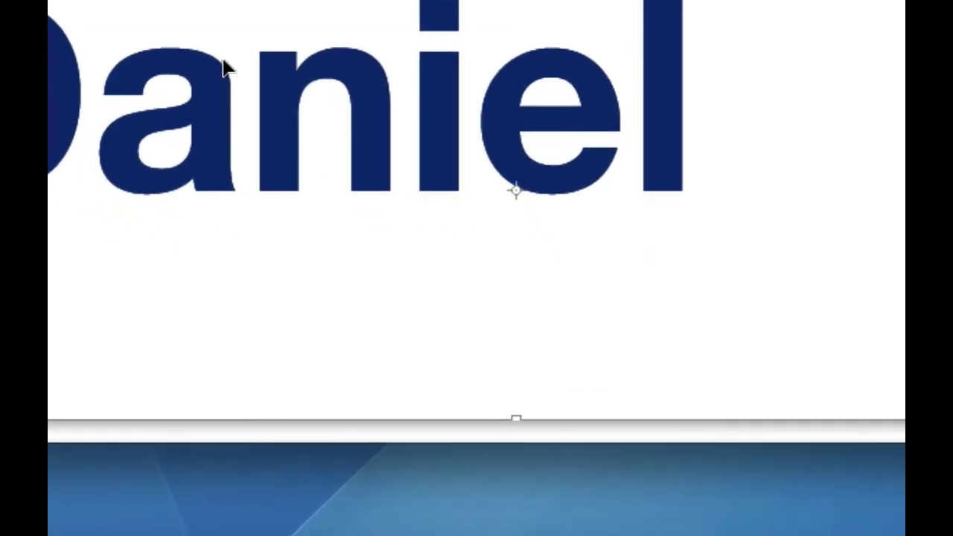
{"action": "right_click", "coordinate": [419, 229]}
{"action": "left_click", "coordinate": [351, 426]}
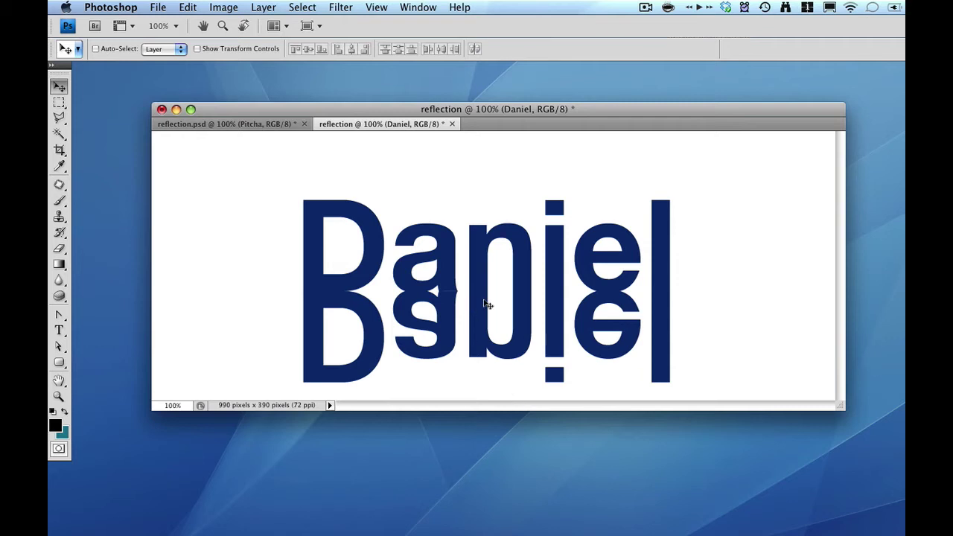
Step: Nudge the mirrored name into place so its edge meets the baseline of the upright name
{"action": "left_click_drag", "start_coordinate": [487, 305], "coordinate": [485, 300]}
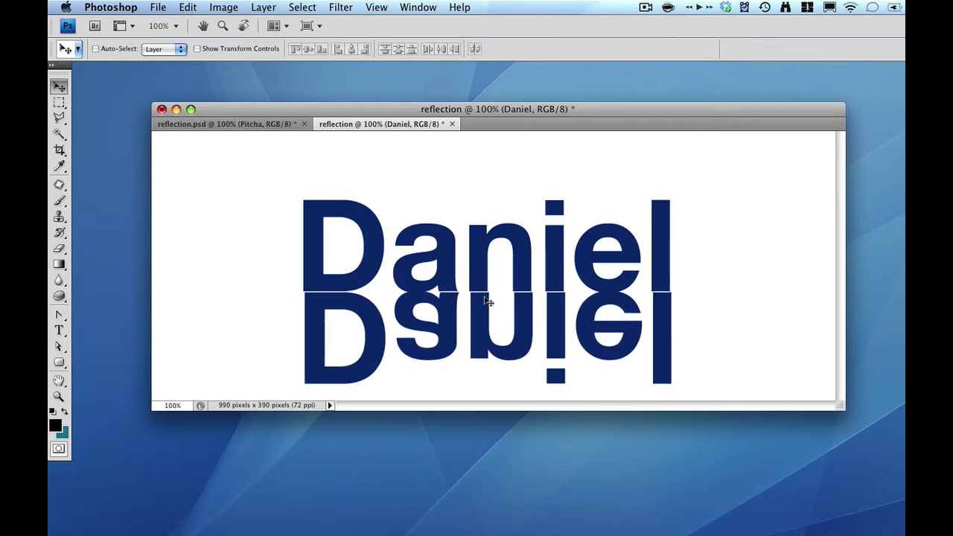
{"action": "key", "text": "Up"}
{"action": "key", "text": "Up"}
{"action": "key", "text": "Up"}
{"action": "key", "text": "Up"}
{"action": "key", "text": "Down"}
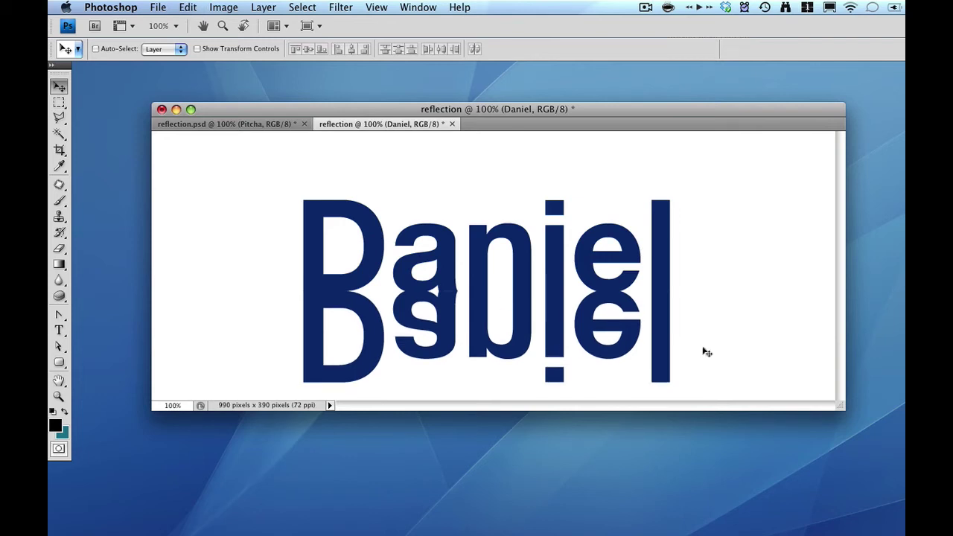
Step: Add a layer mask to the rasterized copy of the name
{"action": "key", "text": "super+j"}
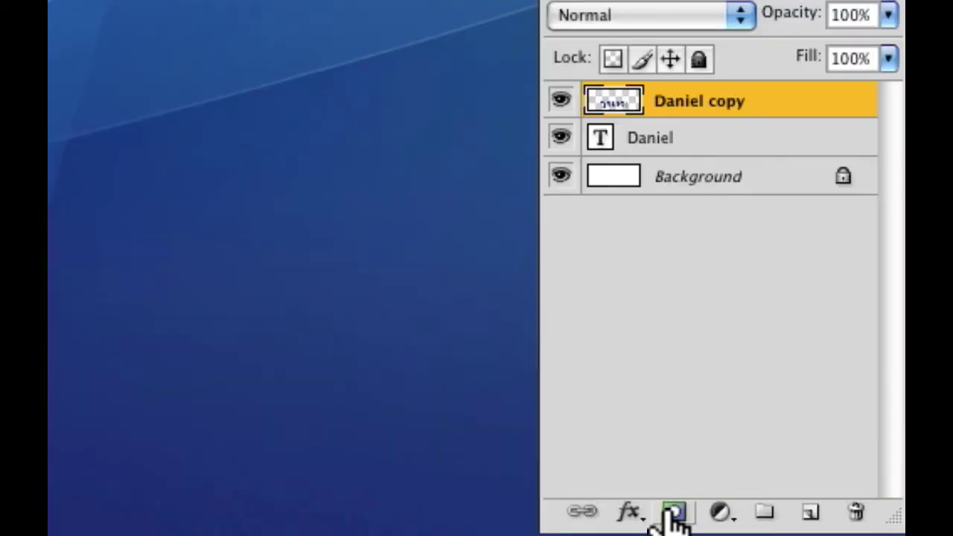
{"action": "left_click", "coordinate": [674, 512]}
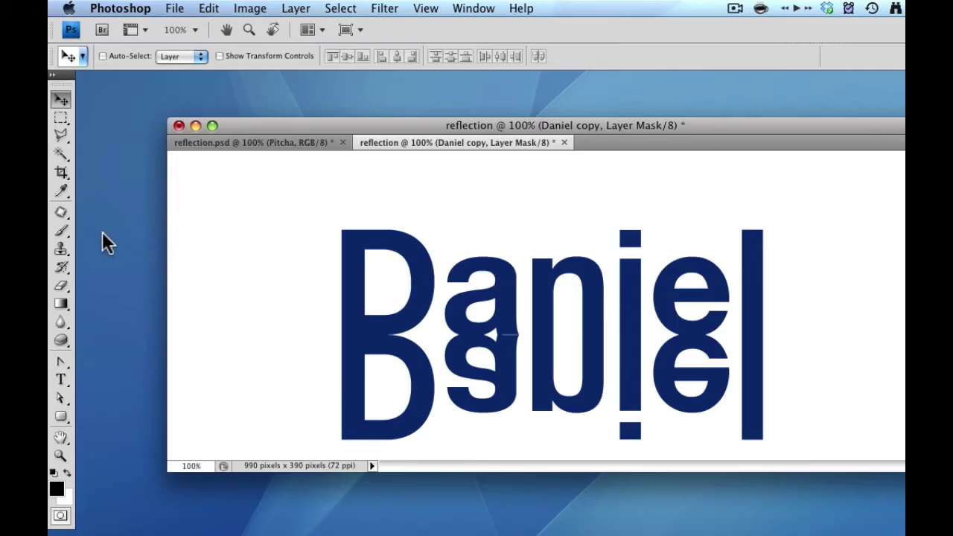
Step: Set the Gradient tool to the Black, White preset in the Gradient Editor
{"action": "key", "text": "g"}
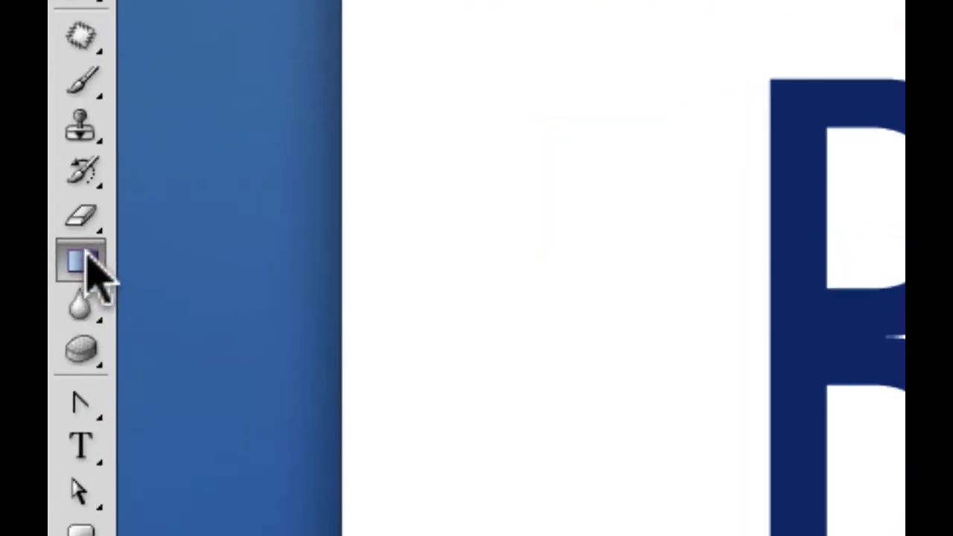
{"action": "mouse_move", "coordinate": [88, 265]}
{"action": "left_mouse_down"}
{"action": "mouse_move", "coordinate": [144, 271]}
{"action": "mouse_move", "coordinate": [204, 306]}
{"action": "mouse_move", "coordinate": [187, 263]}
{"action": "mouse_move", "coordinate": [166, 262]}
{"action": "left_mouse_up"}
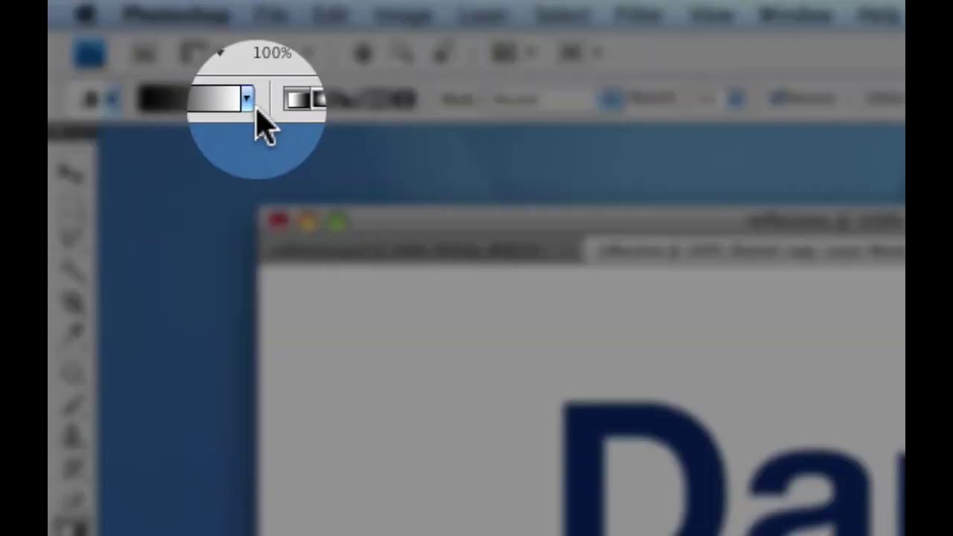
{"action": "left_click", "coordinate": [195, 104]}
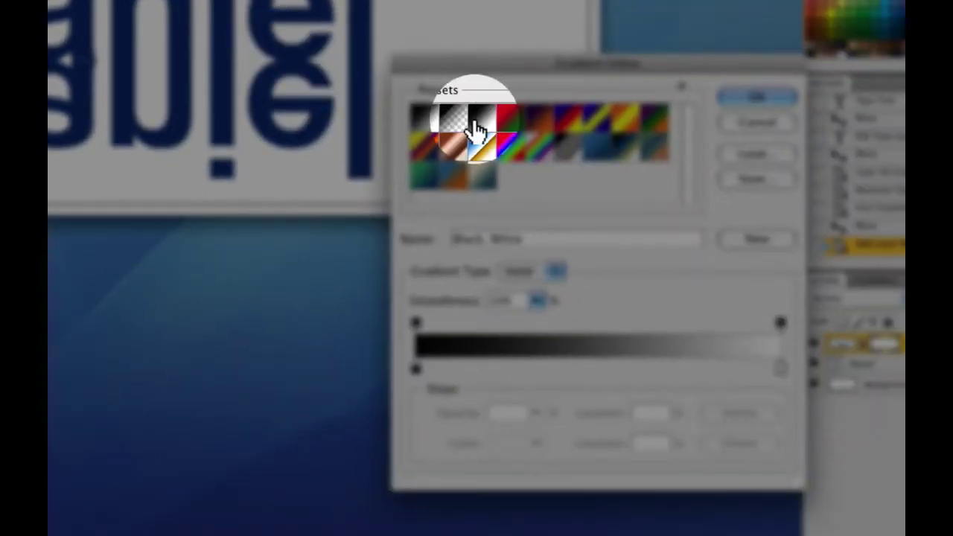
{"action": "left_click", "coordinate": [539, 119]}
{"action": "left_click", "coordinate": [626, 146]}
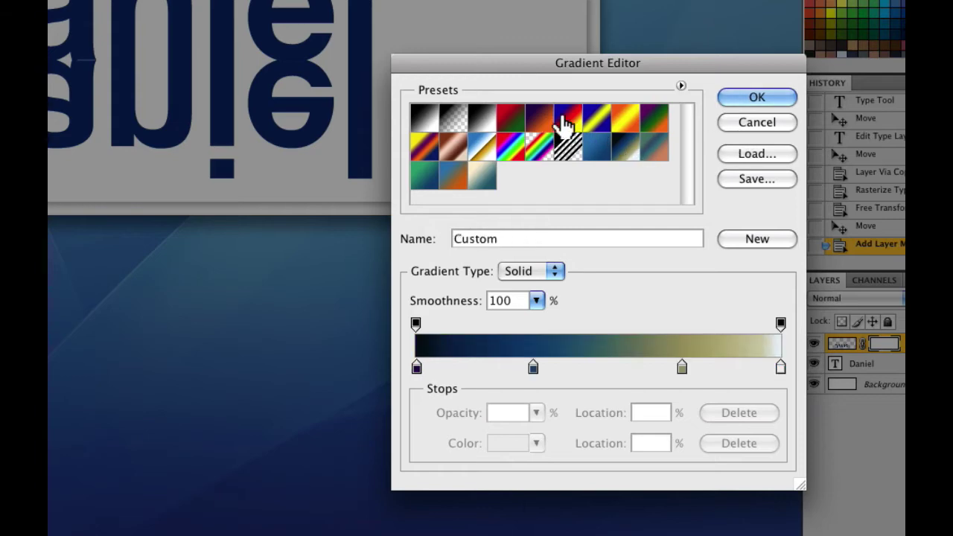
{"action": "left_click", "coordinate": [478, 119]}
{"action": "key", "text": "Return"}
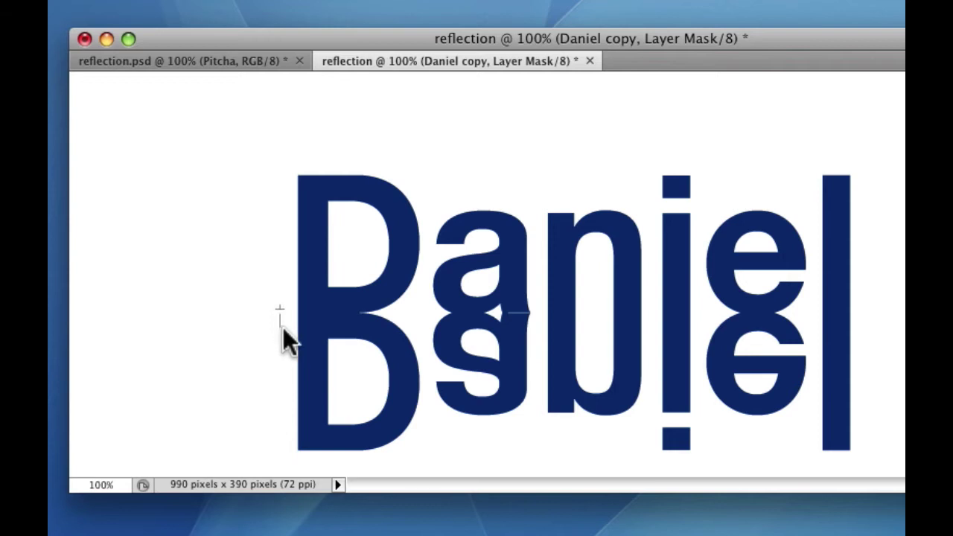
Step: Try fading the mirrored name with a short downward gradient on its layer mask, and undo that gradient
{"action": "left_click_drag", "start_coordinate": [283, 327], "coordinate": [289, 389]}
{"action": "left_click_drag", "start_coordinate": [296, 393], "coordinate": [298, 396]}
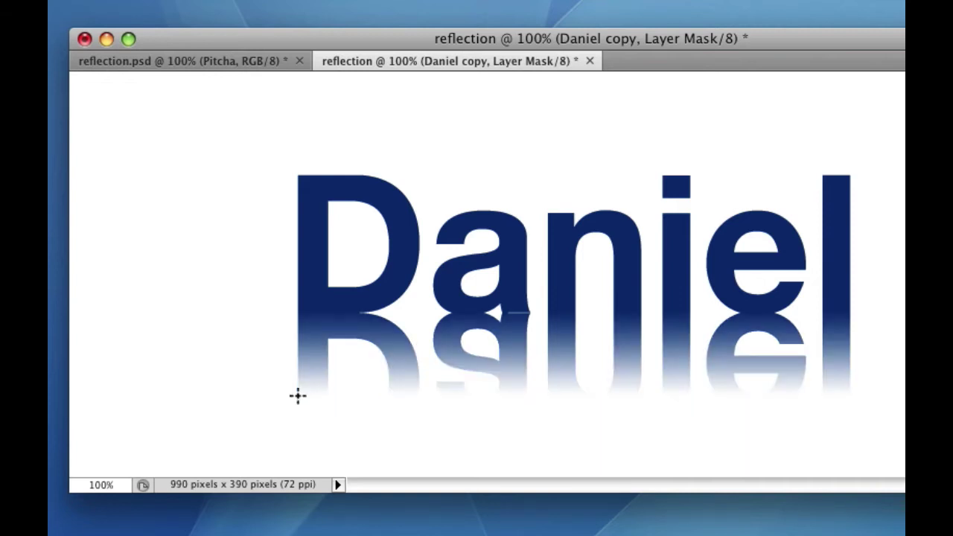
{"action": "key", "text": "super+z"}
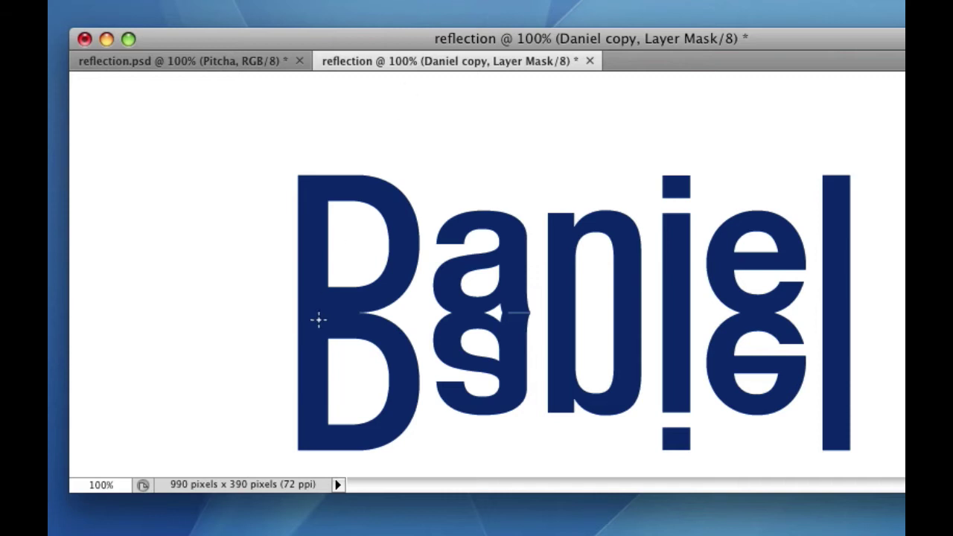
Step: Fade the mirrored name with a reversed vertical gradient on its layer mask and lower that layer's opacity to 24%
{"action": "left_click_drag", "start_coordinate": [284, 431], "coordinate": [285, 429]}
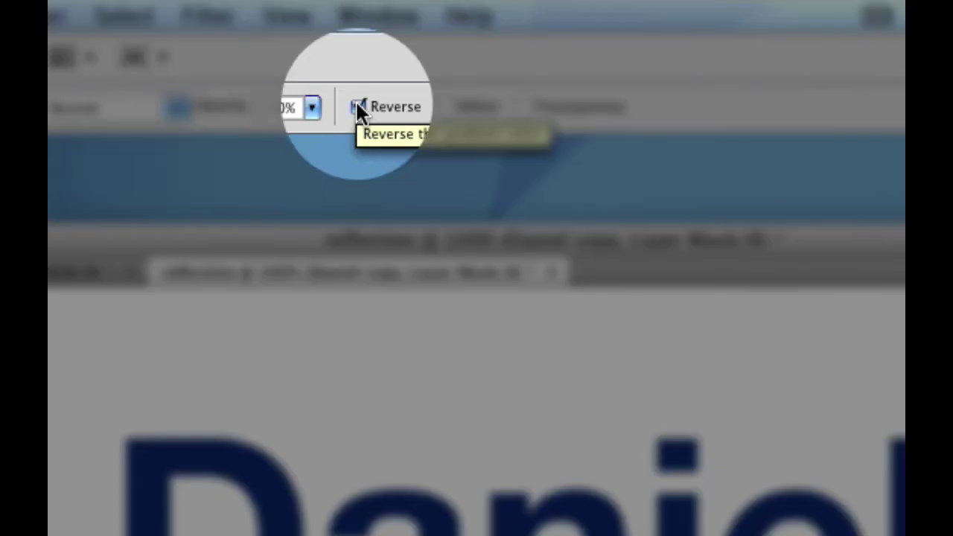
{"action": "left_click", "coordinate": [358, 107]}
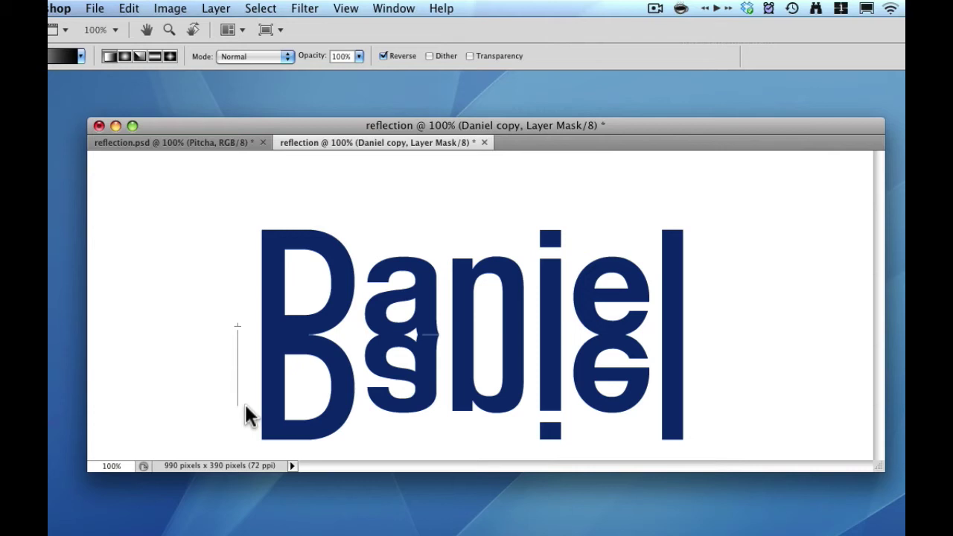
{"action": "left_click_drag", "start_coordinate": [245, 405], "coordinate": [246, 412]}
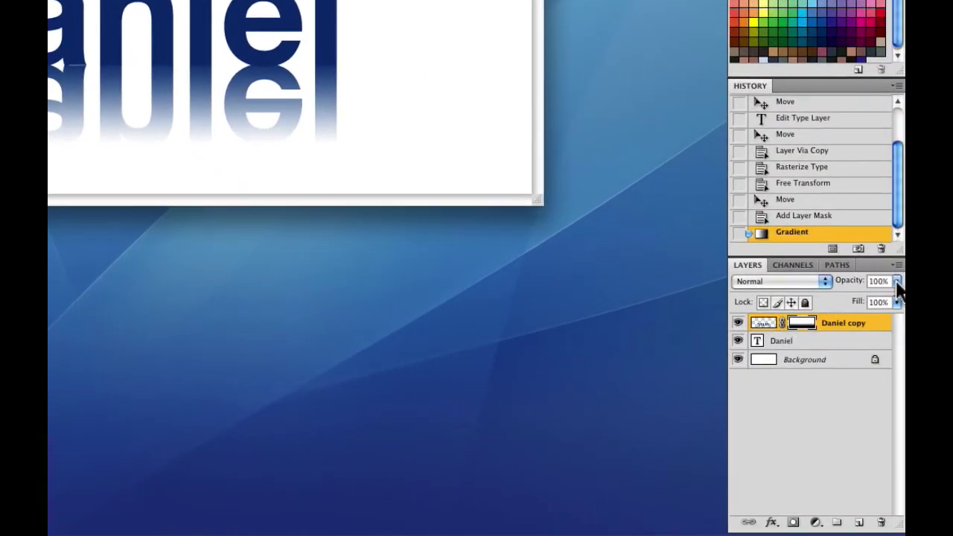
{"action": "left_click", "coordinate": [895, 282]}
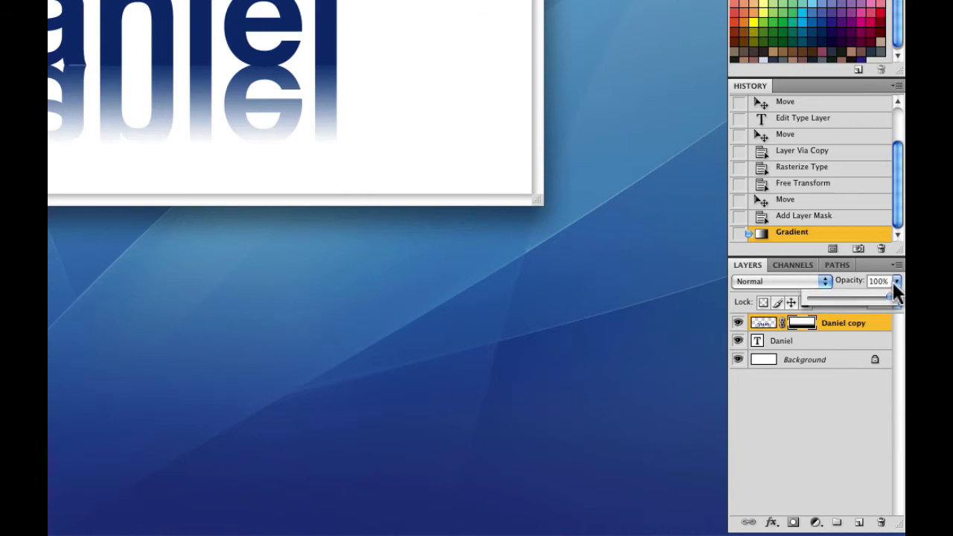
{"action": "left_click_drag", "start_coordinate": [866, 292], "coordinate": [827, 287]}
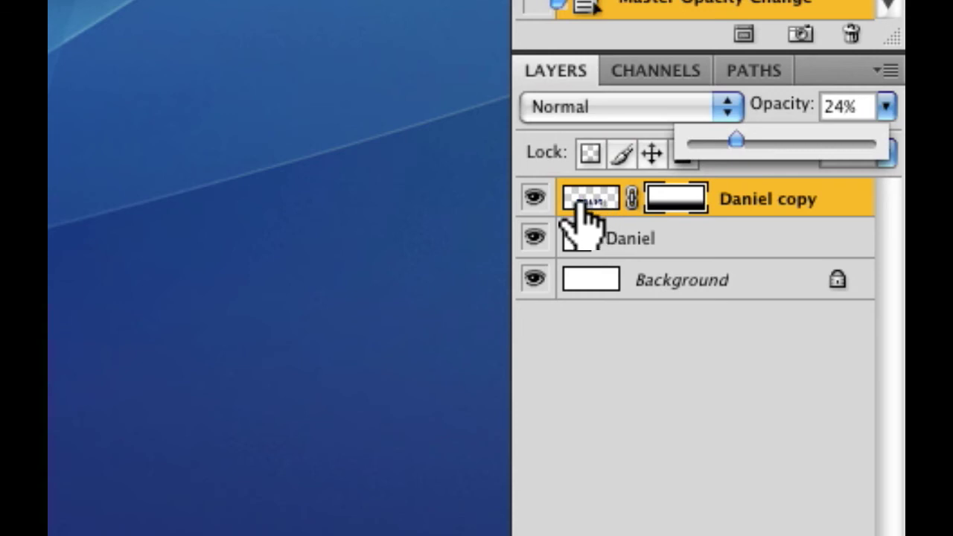
Step: Apply a Gaussian Blur with a 1.3 pixel radius to the mirrored name's image rather than its mask
{"action": "left_click", "coordinate": [586, 204]}
{"action": "left_click", "coordinate": [589, 203]}
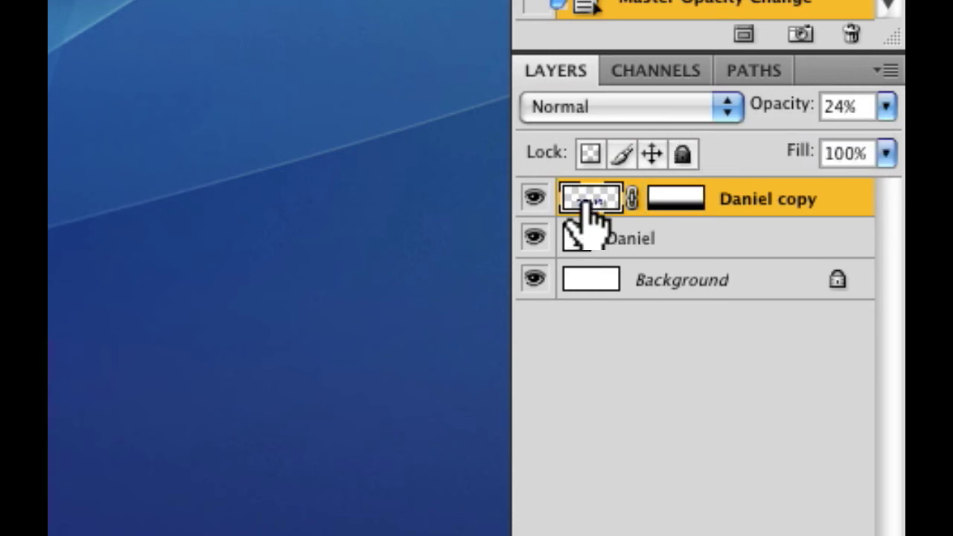
{"action": "left_click", "coordinate": [680, 205]}
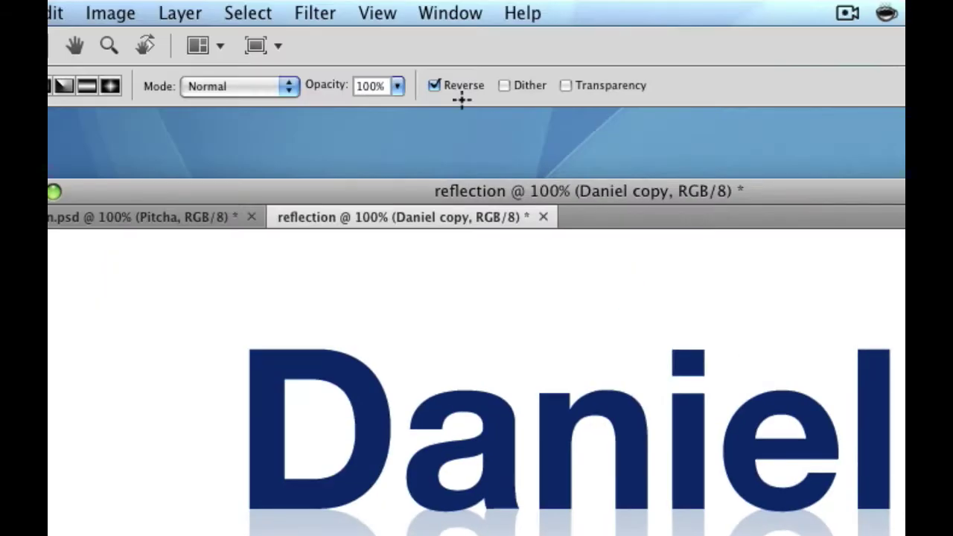
{"action": "left_click", "coordinate": [314, 13]}
{"action": "mouse_move", "coordinate": [463, 233]}
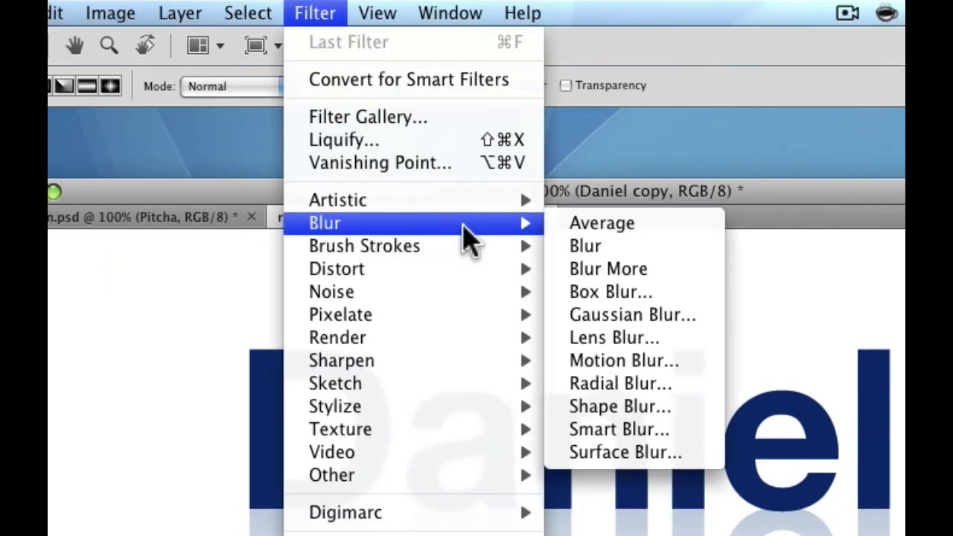
{"action": "left_click", "coordinate": [633, 316]}
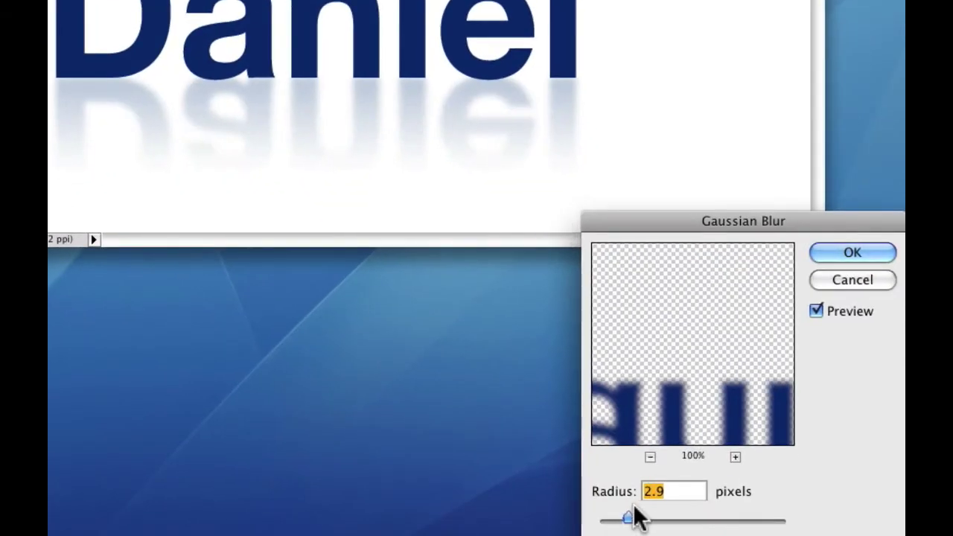
{"action": "left_click_drag", "start_coordinate": [633, 517], "coordinate": [612, 520]}
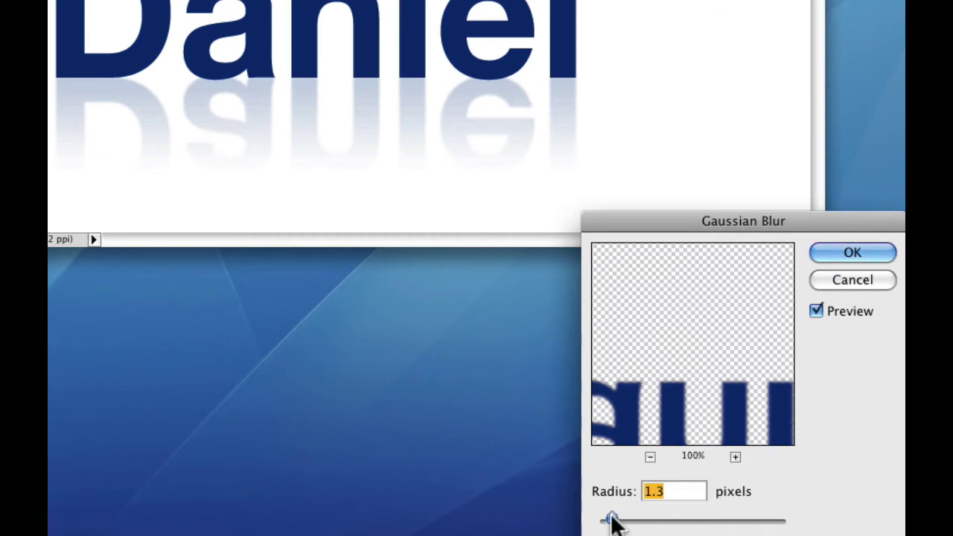
{"action": "left_click", "coordinate": [839, 258]}
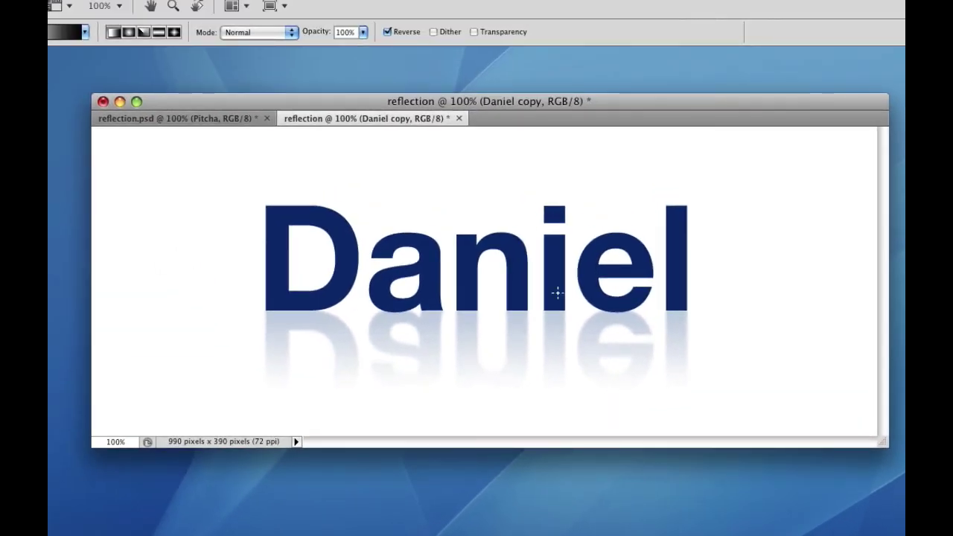
Step: Compare the result with the finished macbull18 example in reflection.psd and return to the working document
{"action": "key", "text": "v"}
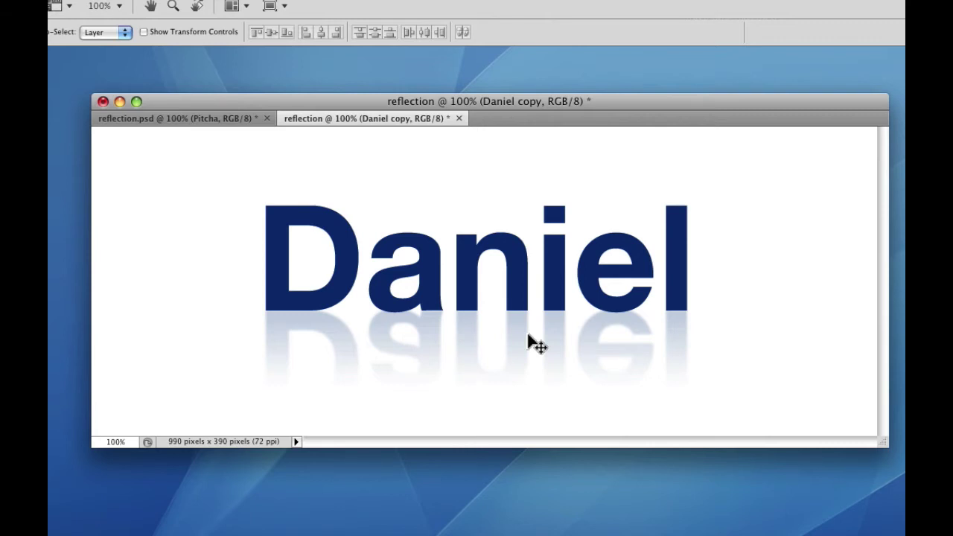
{"action": "left_click", "coordinate": [240, 119]}
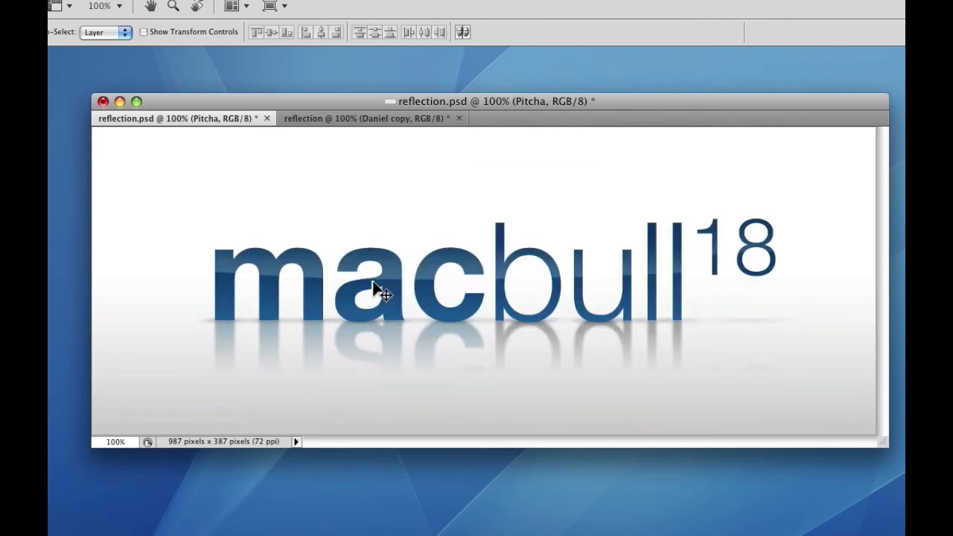
{"action": "left_click", "coordinate": [344, 120]}
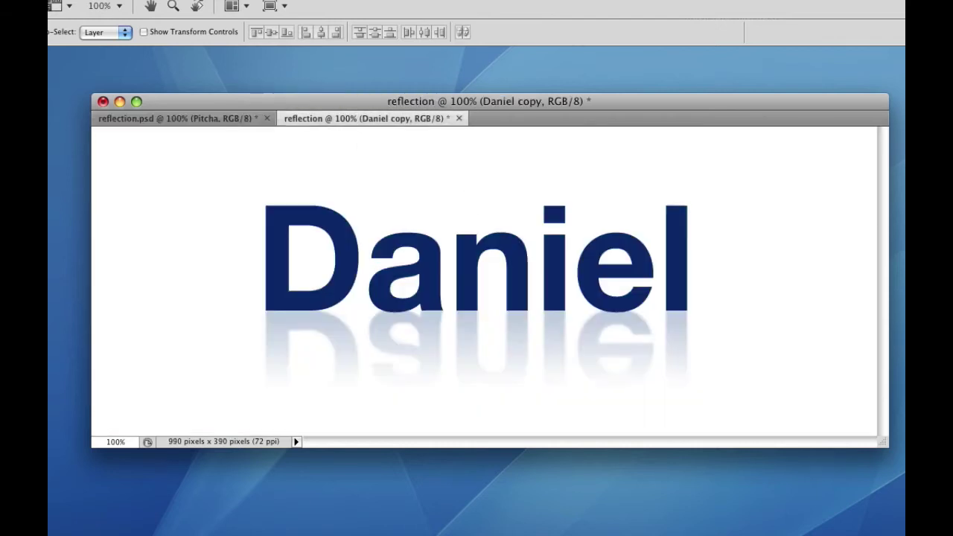
Step: Duplicate the upright name's text layer and rasterize the duplicate
{"action": "left_click", "coordinate": [952, 535]}
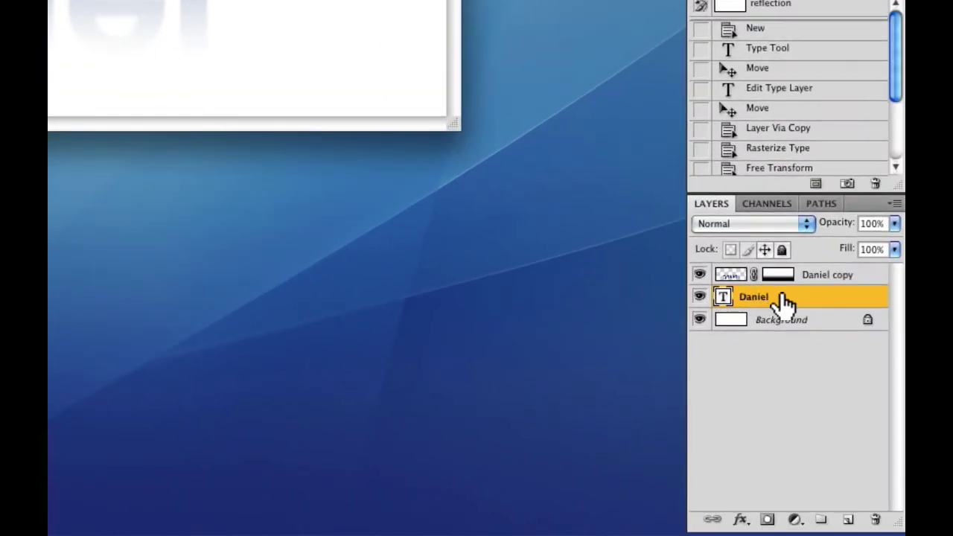
{"action": "right_click", "coordinate": [784, 297]}
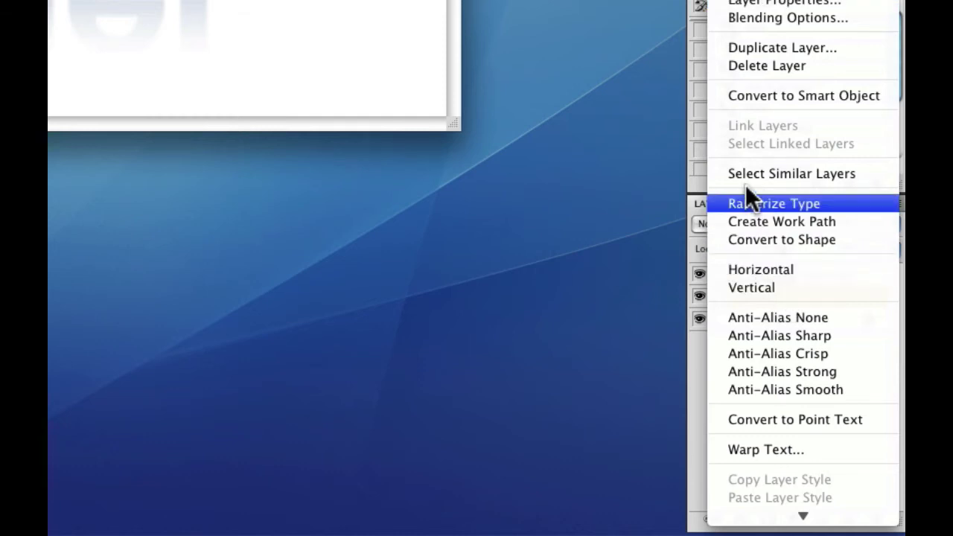
{"action": "left_click", "coordinate": [747, 47]}
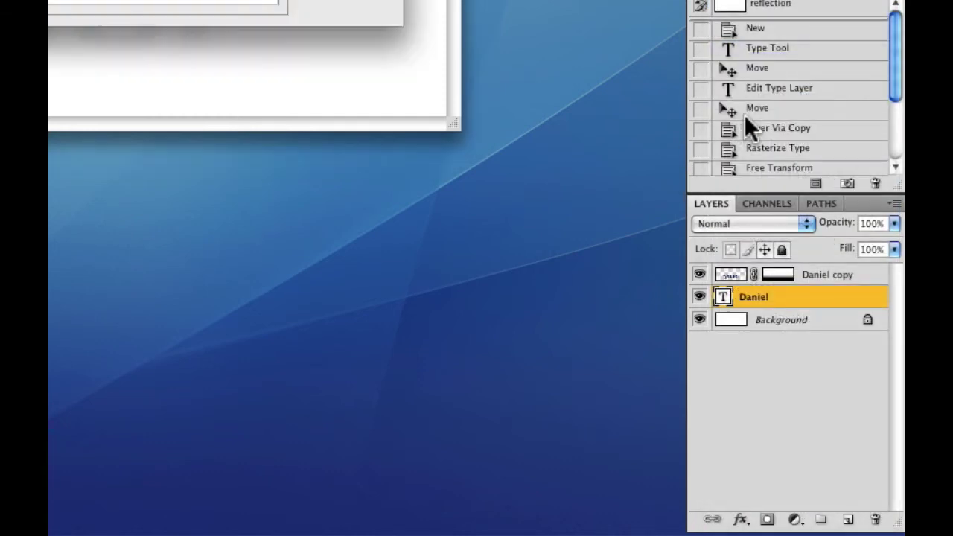
{"action": "left_click", "coordinate": [334, 7]}
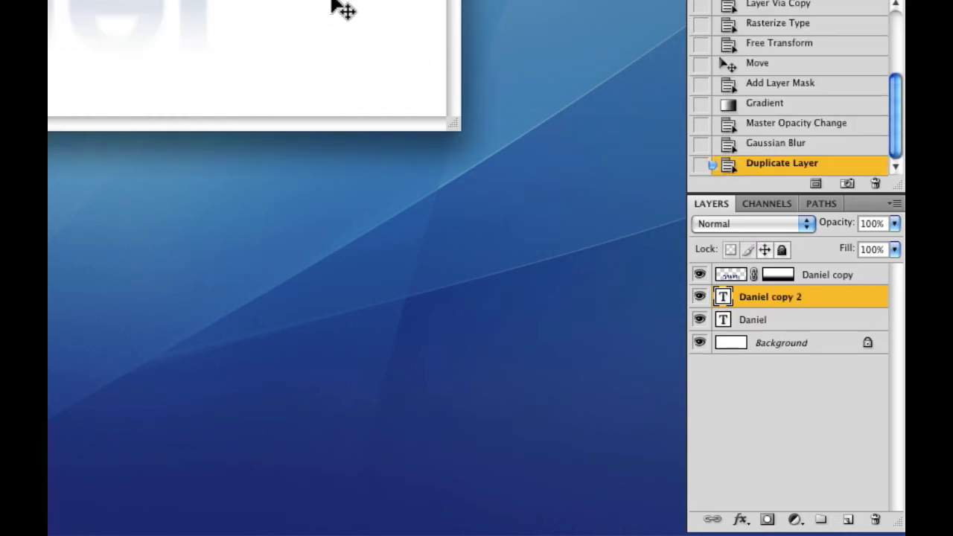
{"action": "right_click", "coordinate": [780, 294]}
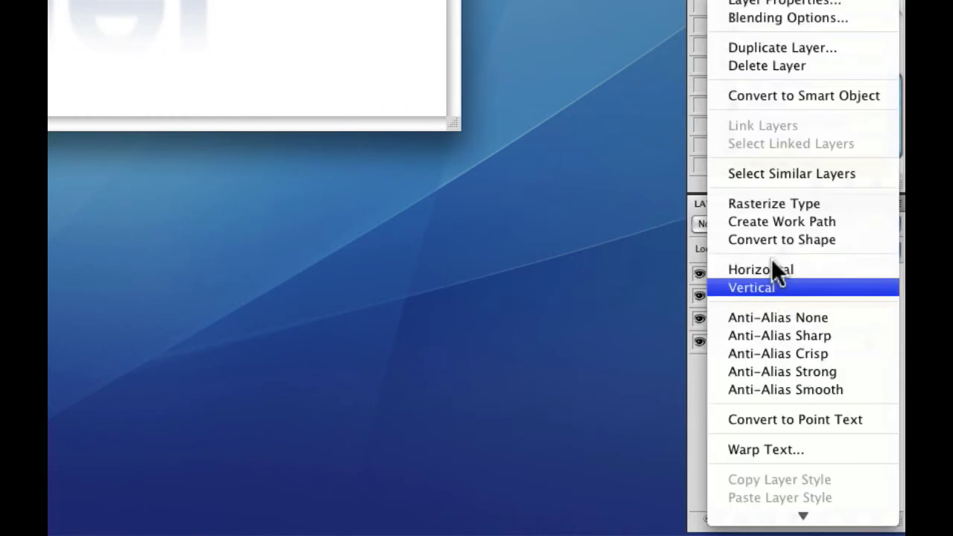
{"action": "left_click", "coordinate": [758, 205]}
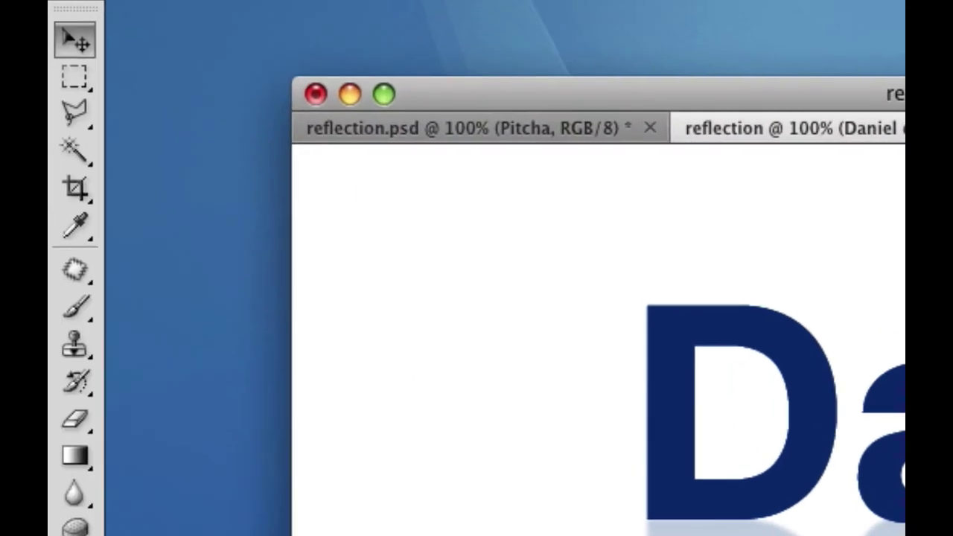
Step: Switch to the Rectangular Marquee tool and try a selection around the upright name
{"action": "left_click", "coordinate": [79, 80]}
{"action": "left_click_drag", "start_coordinate": [79, 81], "coordinate": [61, 72]}
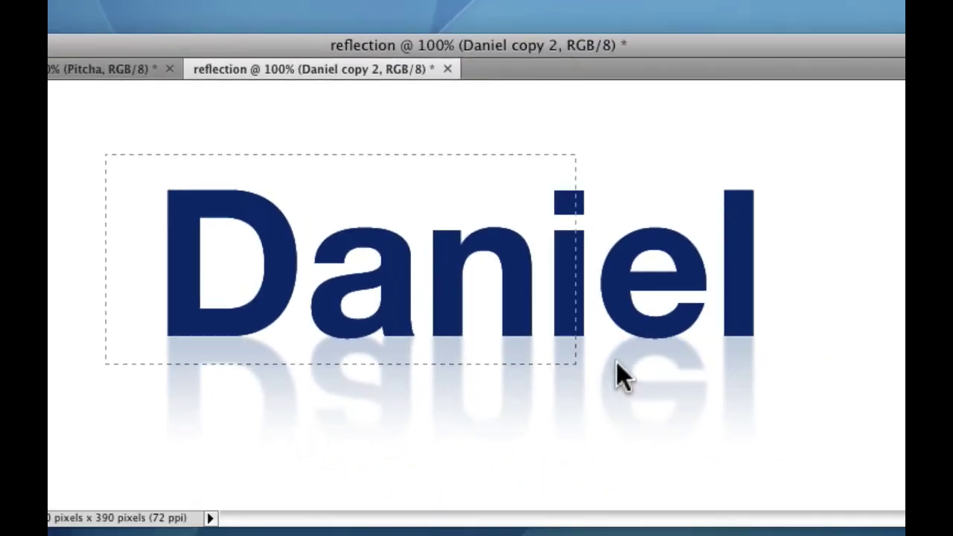
{"action": "left_click_drag", "start_coordinate": [617, 364], "coordinate": [858, 315]}
{"action": "left_click", "coordinate": [149, 302]}
Step: Show the rulers and place a horizontal guide slightly above the name's baseline, leaving guides hidden
{"action": "key", "text": "super+r"}
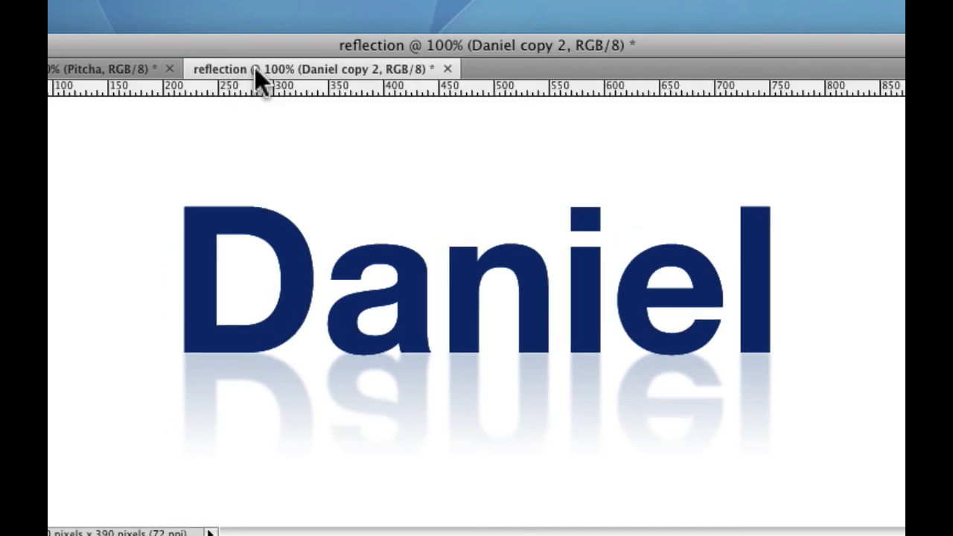
{"action": "left_click_drag", "start_coordinate": [257, 87], "coordinate": [270, 339]}
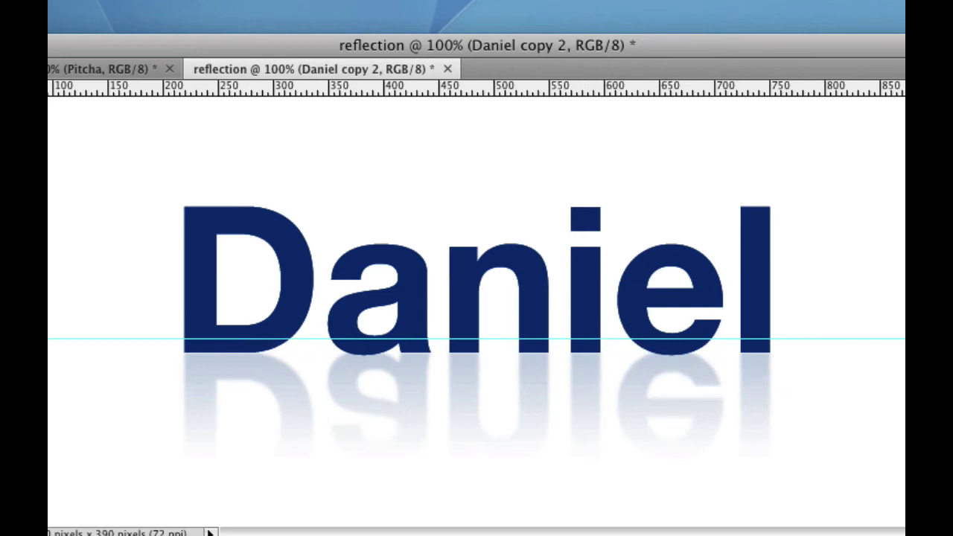
{"action": "key", "text": "super+semicolon"}
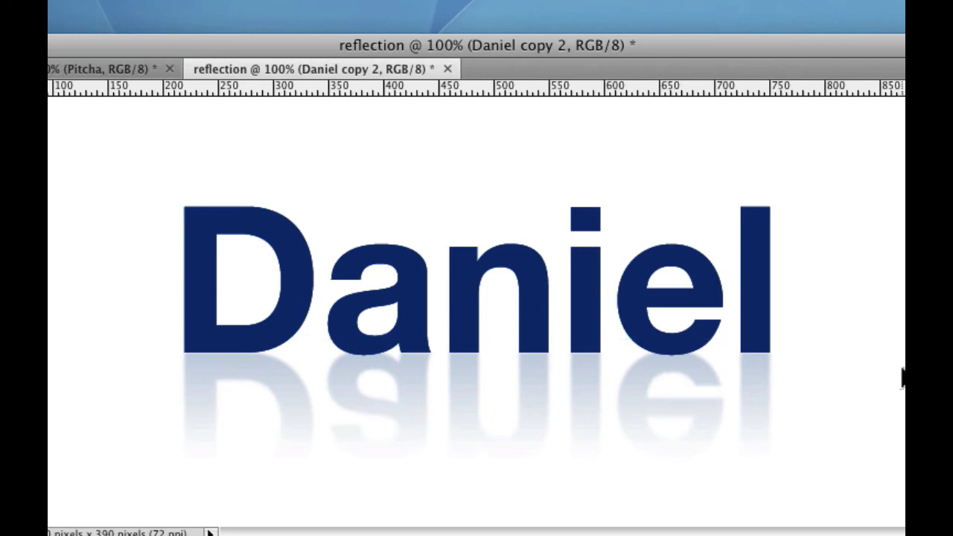
Step: Select the upright name with a rectangular marquee that ends slightly above its baseline, leaving out a thin bottom strip
{"action": "left_click_drag", "start_coordinate": [339, 206], "coordinate": [806, 331]}
{"action": "key", "text": "super+d"}
{"action": "left_click_drag", "start_coordinate": [560, 392], "coordinate": [872, 378]}
{"action": "key", "text": "super+d"}
{"action": "left_click_drag", "start_coordinate": [604, 231], "coordinate": [808, 332]}
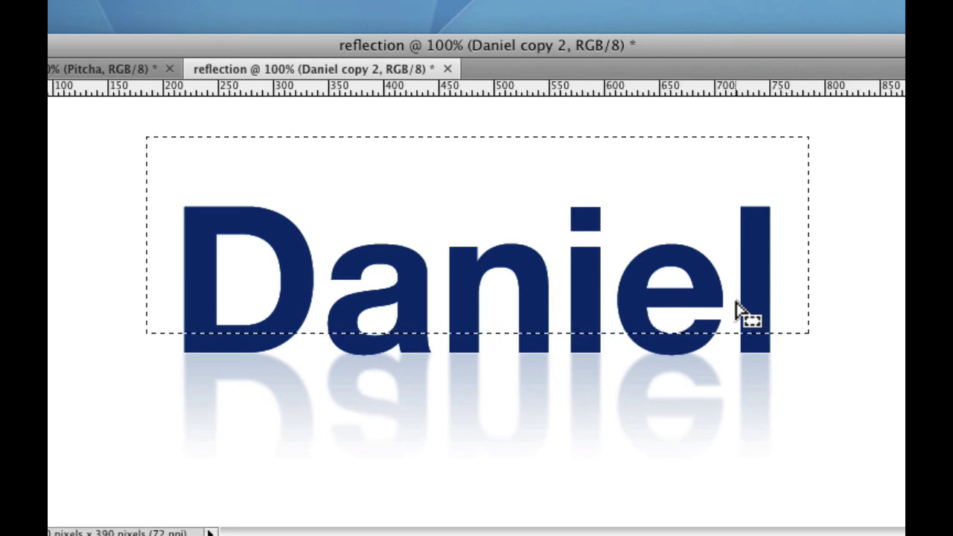
Step: Cut the selected upper part of the rasterized duplicate onto a new layer and delete that layer
{"action": "right_click", "coordinate": [520, 196]}
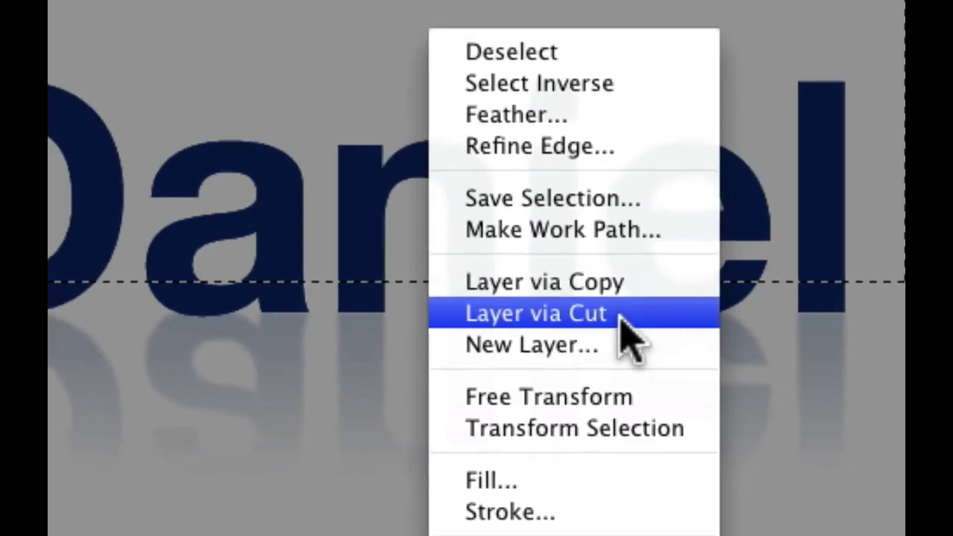
{"action": "left_click", "coordinate": [618, 305]}
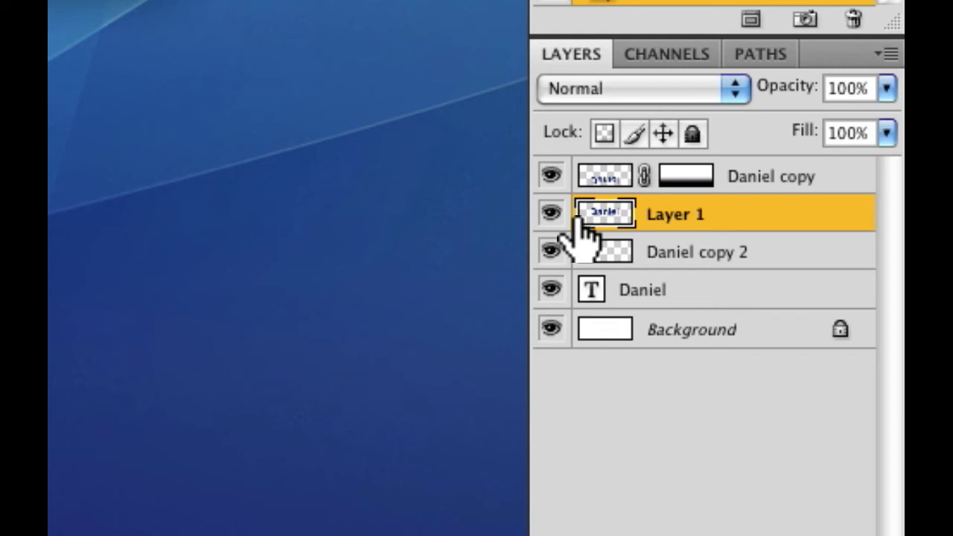
{"action": "key", "text": "Delete"}
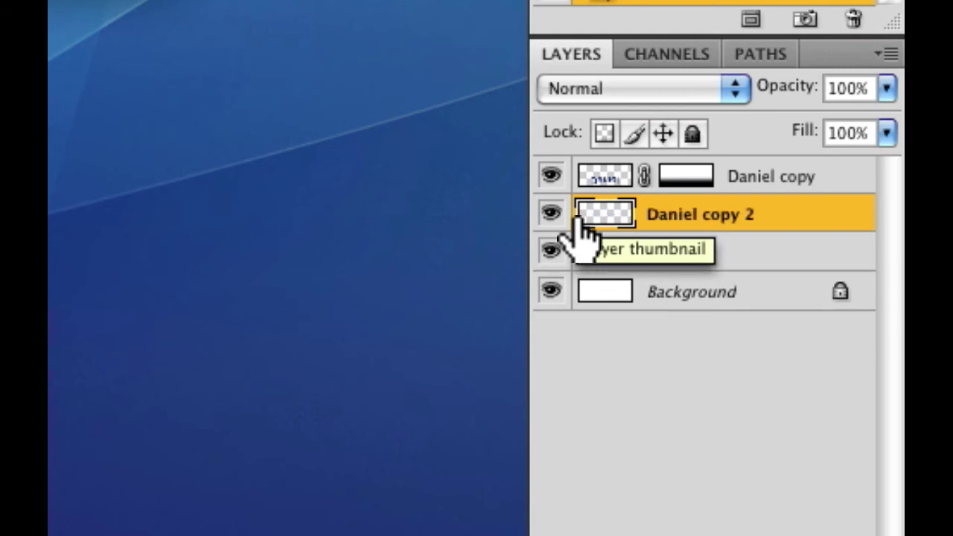
Step: Bring back the deleted upper piece, try moving it below the upright name, and undo these changes
{"action": "key", "text": "ctrl+z"}
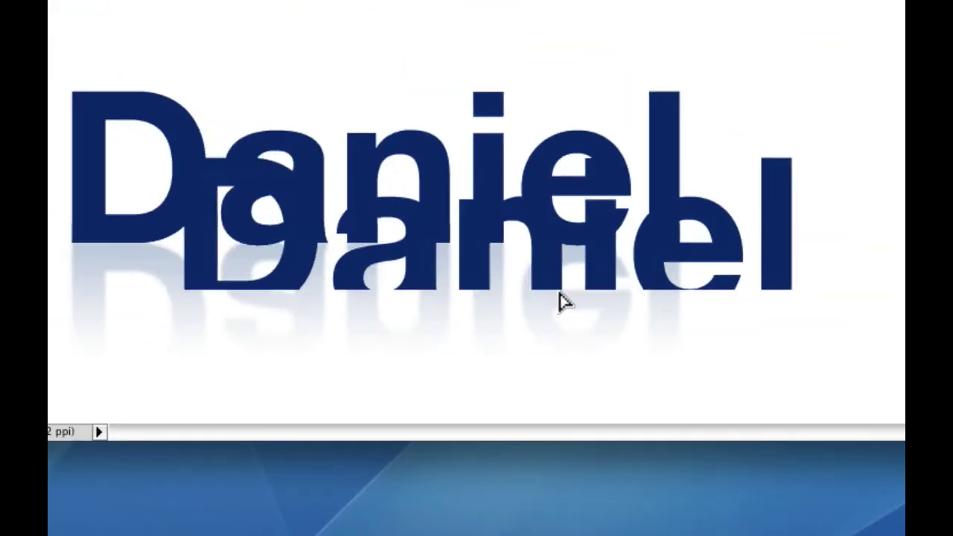
{"action": "left_click_drag", "start_coordinate": [563, 302], "coordinate": [564, 376]}
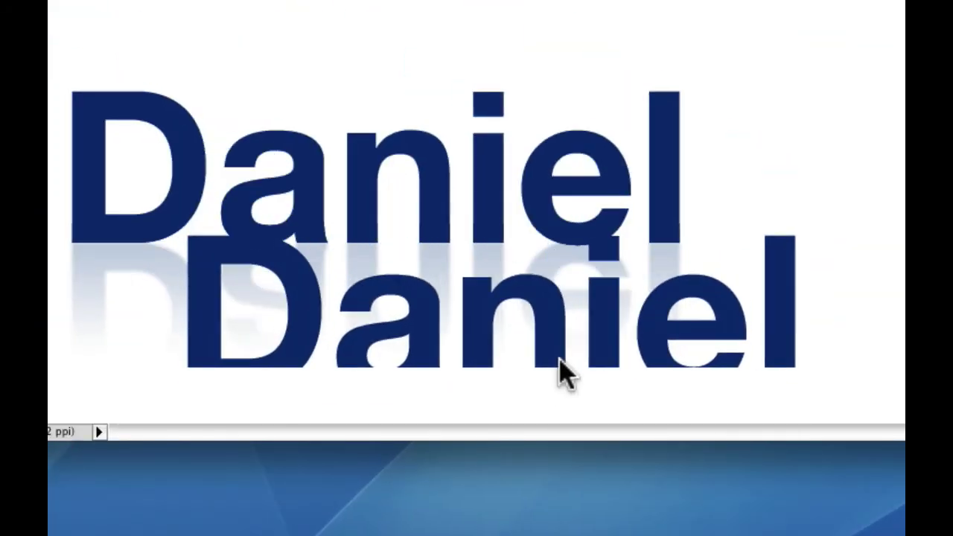
{"action": "key", "text": "ctrl+z"}
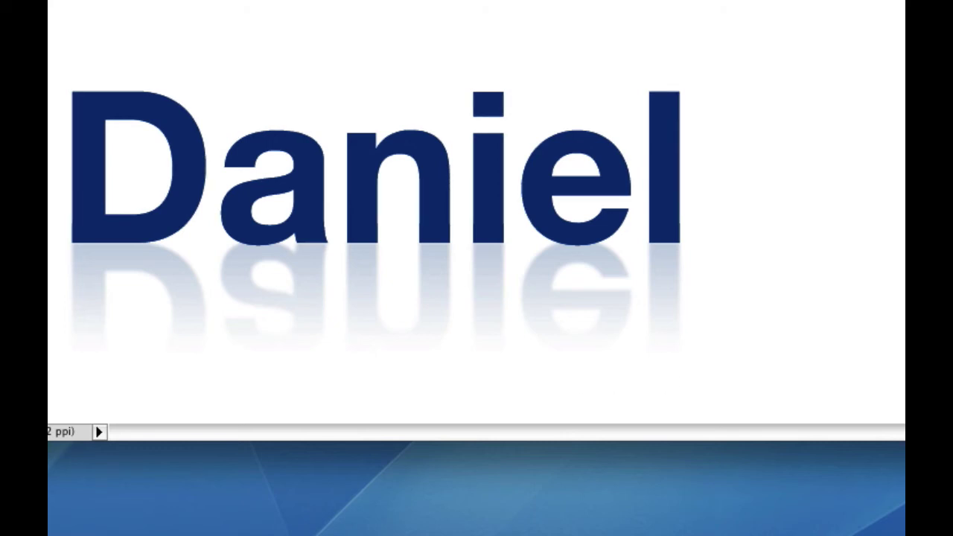
{"action": "left_click_drag", "start_coordinate": [707, 265], "coordinate": [763, 389]}
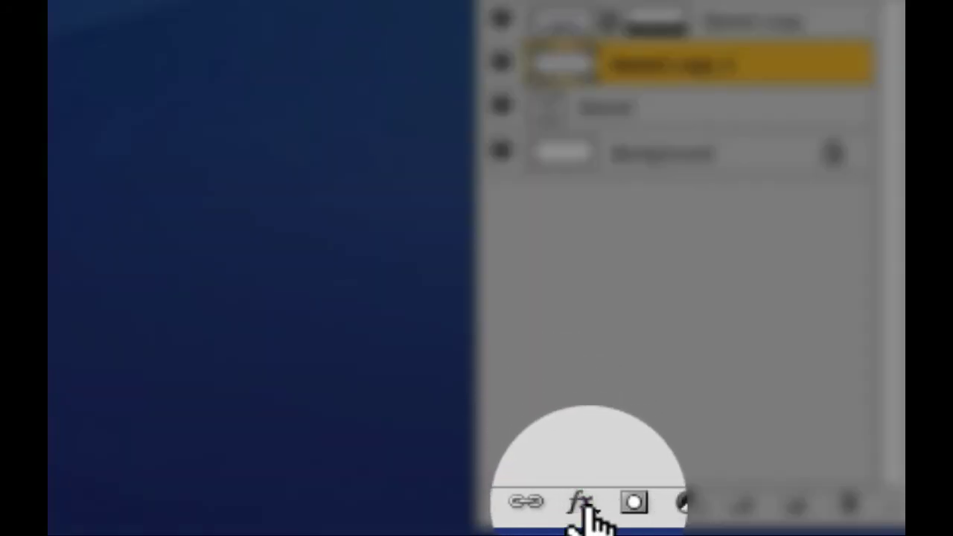
Step: Apply a black (000000) Color Overlay in Normal mode at 100% opacity to the thin baseline strip layer
{"action": "left_click", "coordinate": [583, 505]}
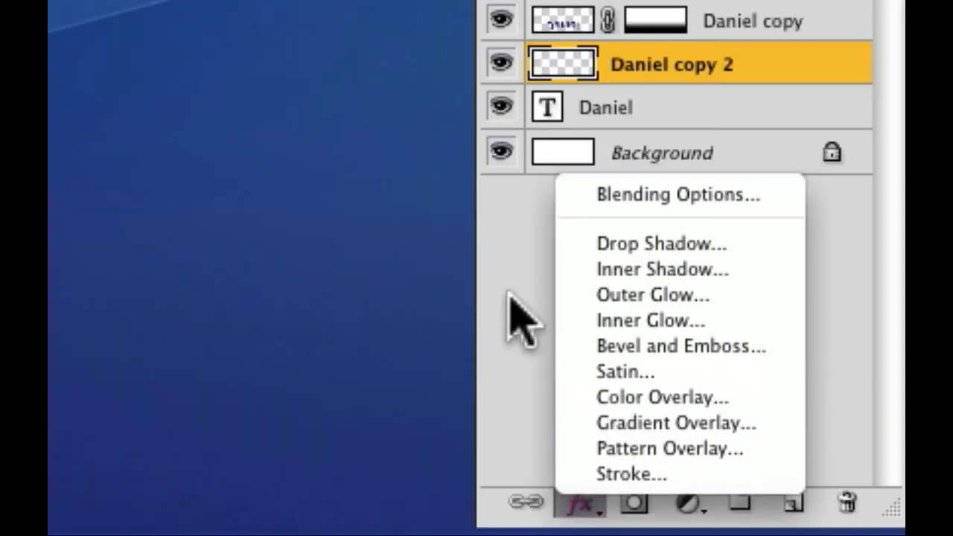
{"action": "left_click", "coordinate": [511, 320]}
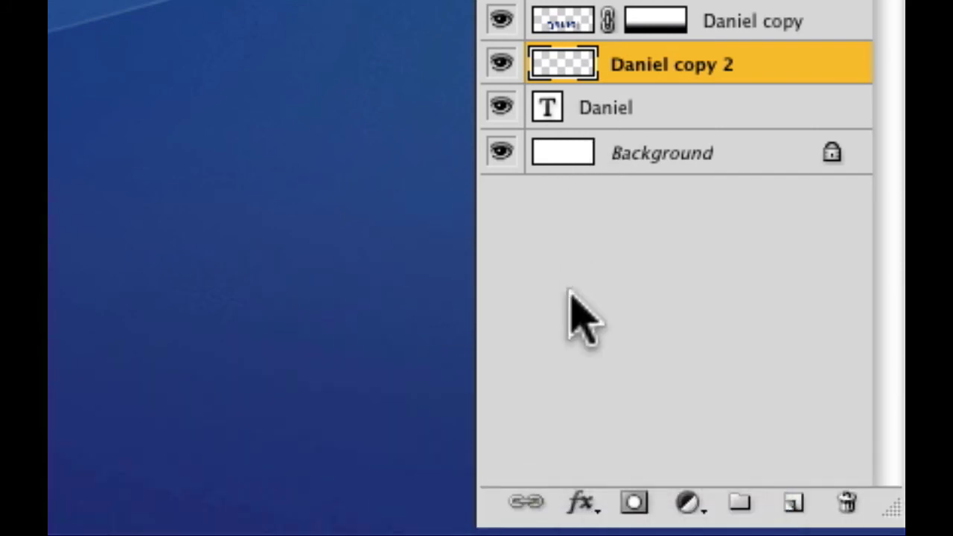
{"action": "left_click", "coordinate": [582, 504]}
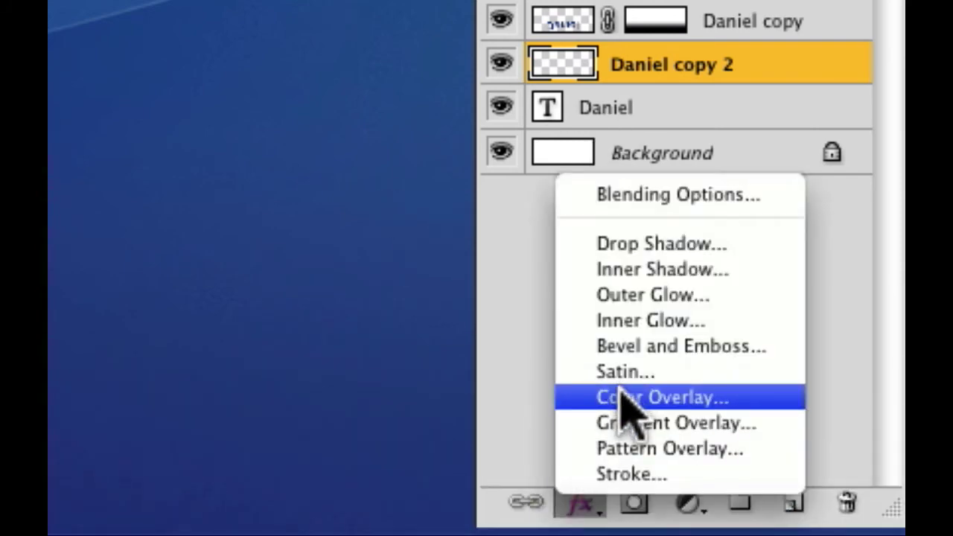
{"action": "key", "text": "Escape"}
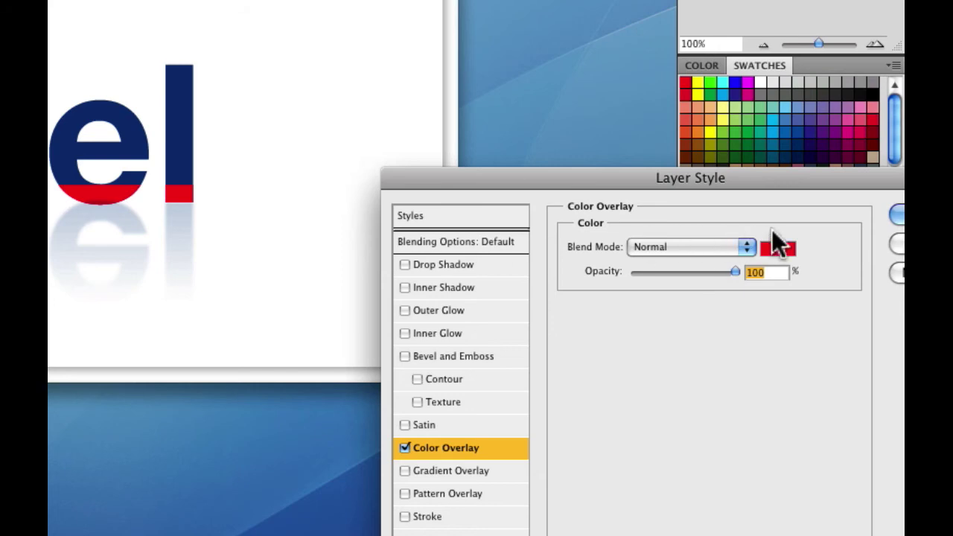
{"action": "left_click", "coordinate": [780, 204]}
{"action": "left_click_drag", "start_coordinate": [537, 216], "coordinate": [734, 485]}
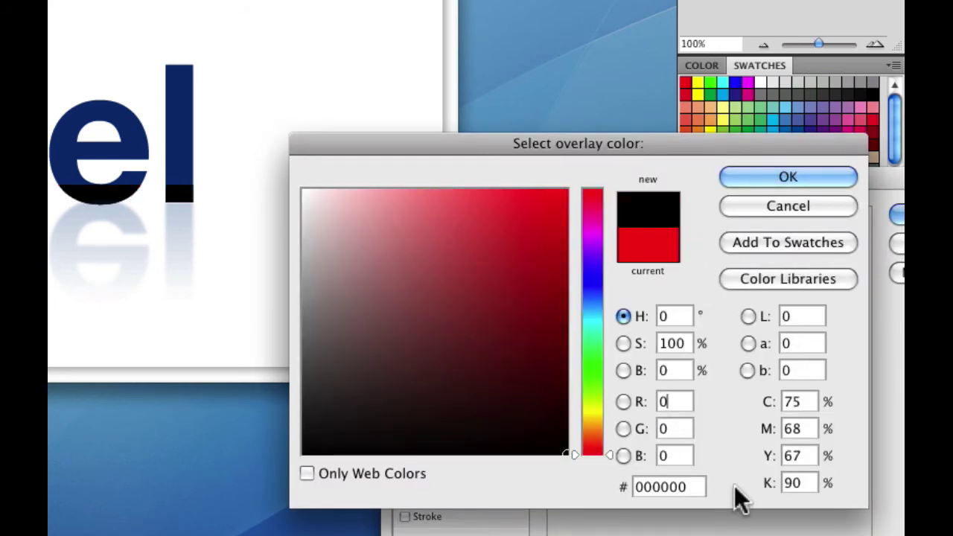
{"action": "key", "text": "Return"}
{"action": "key", "text": "Return"}
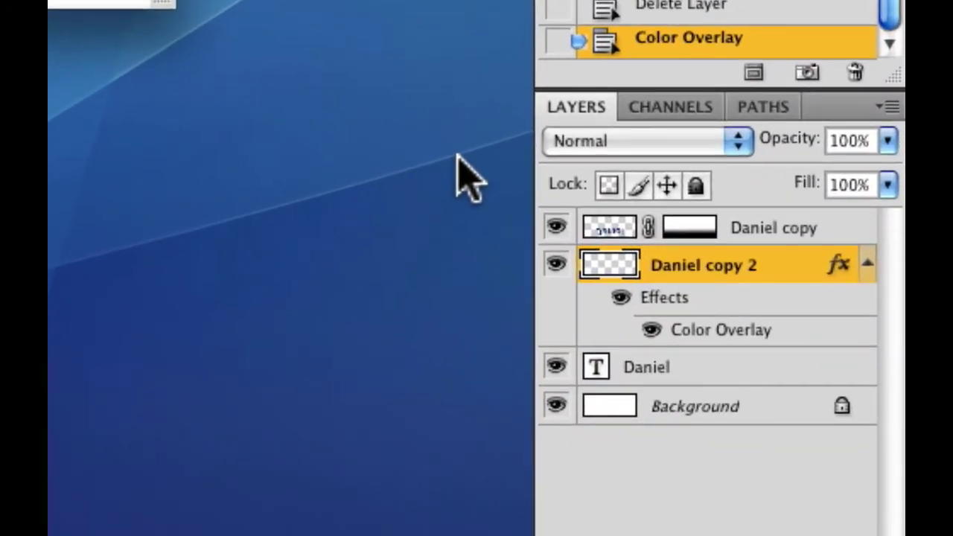
Step: Restack the overlaid strip layer directly beneath the upright name's text layer
{"action": "key", "text": "Delete"}
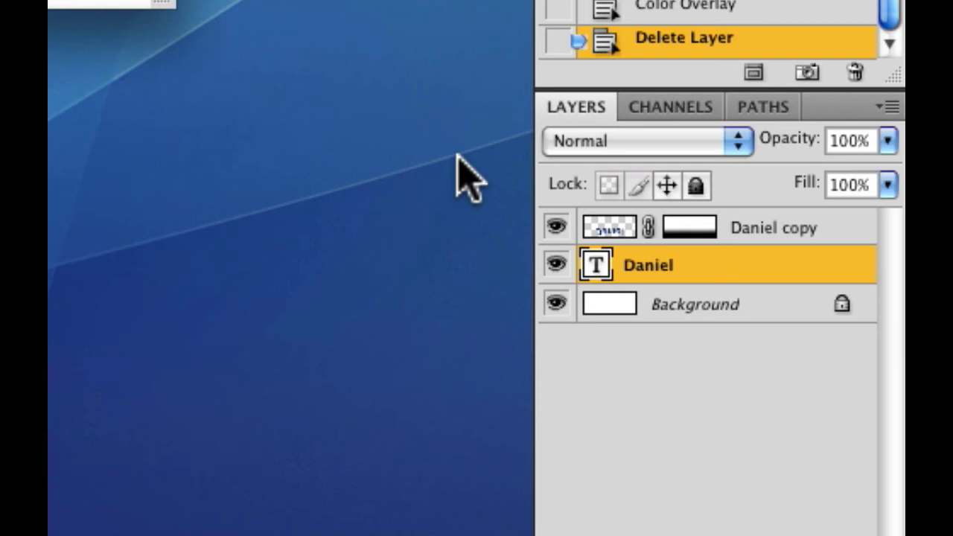
{"action": "key", "text": "ctrl+z"}
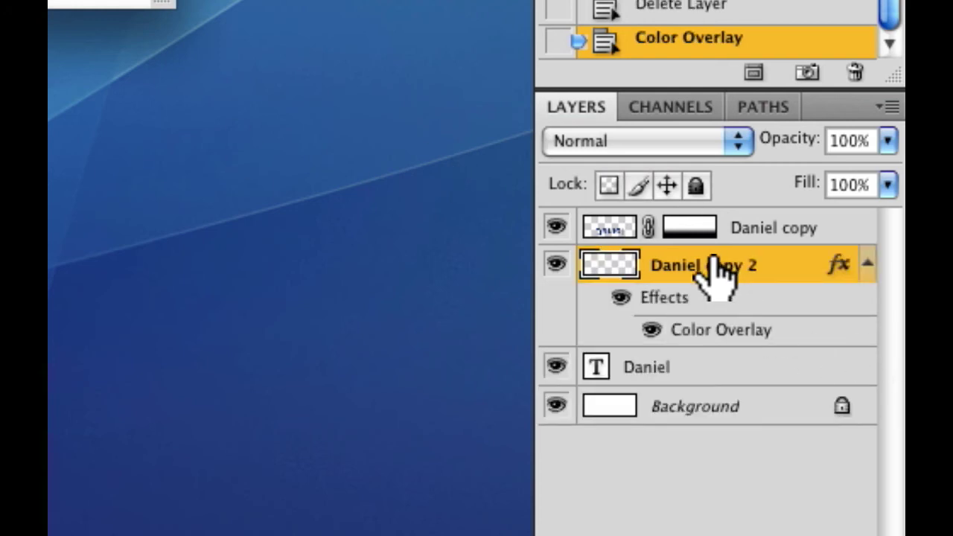
{"action": "left_click_drag", "start_coordinate": [713, 259], "coordinate": [715, 376]}
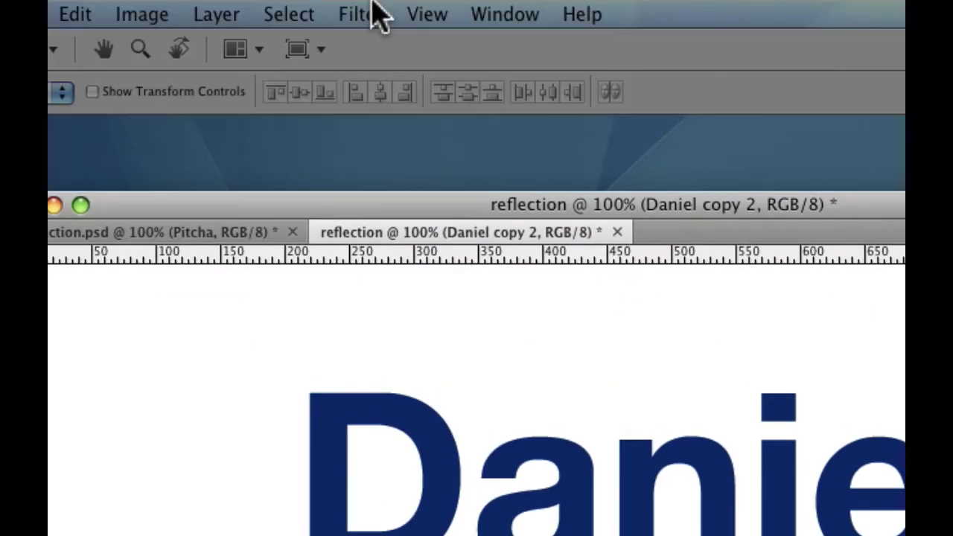
Step: Apply a Gaussian Blur with a radius of 2.3 pixels to the strip layer
{"action": "left_click", "coordinate": [372, 13]}
{"action": "mouse_move", "coordinate": [458, 242]}
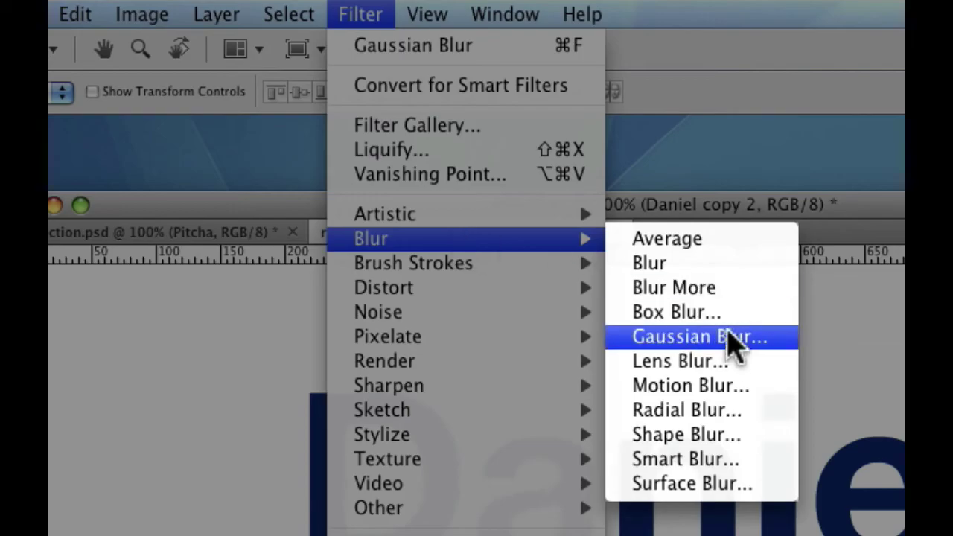
{"action": "left_click", "coordinate": [734, 339]}
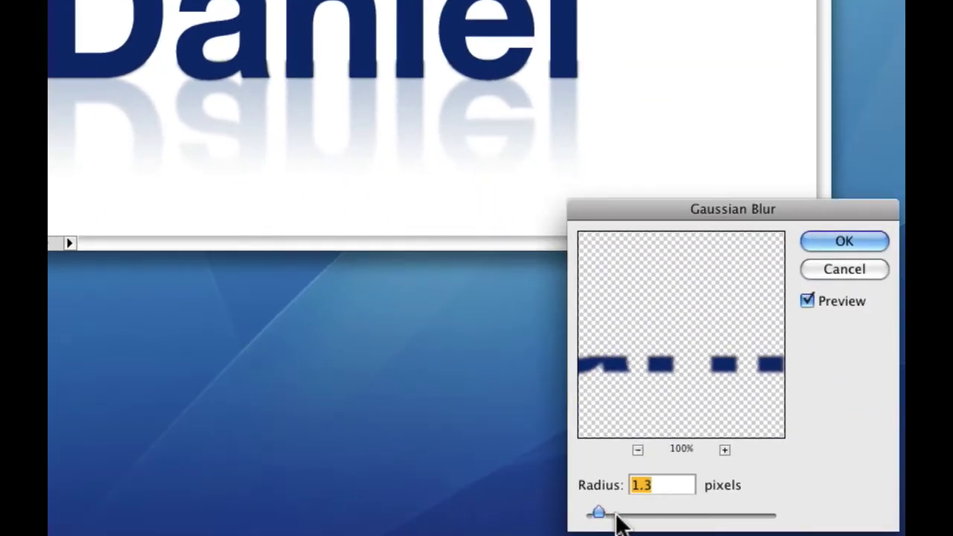
{"action": "mouse_move", "coordinate": [595, 512]}
{"action": "left_mouse_down"}
{"action": "mouse_move", "coordinate": [621, 512]}
{"action": "mouse_move", "coordinate": [592, 510]}
{"action": "mouse_move", "coordinate": [609, 513]}
{"action": "left_mouse_up"}
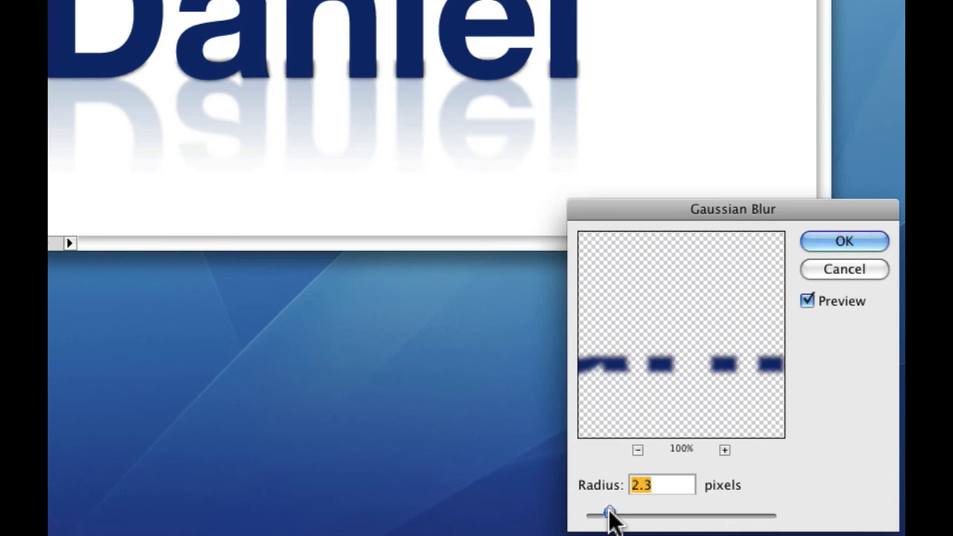
{"action": "key", "text": "Return"}
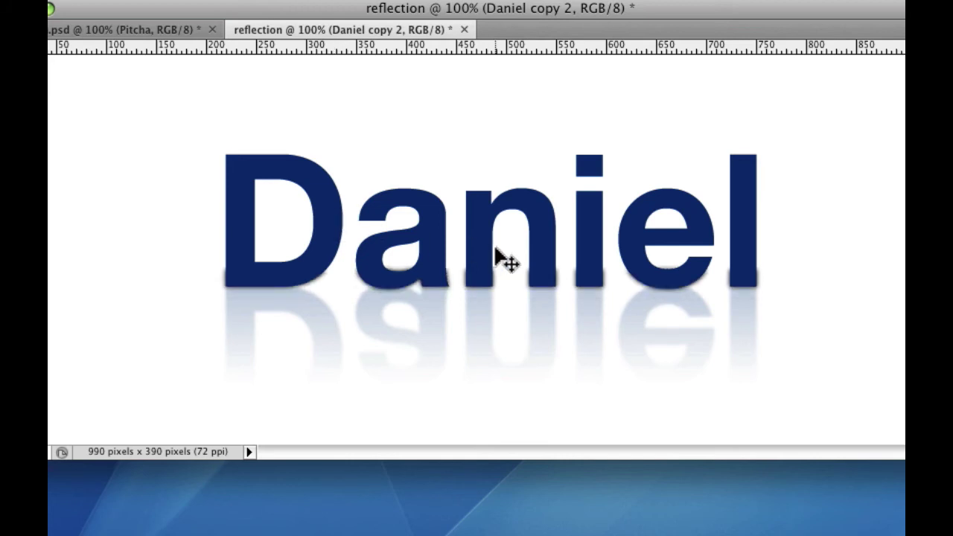
{"action": "key", "text": "super+t"}
{"action": "left_click_drag", "start_coordinate": [514, 264], "coordinate": [513, 263]}
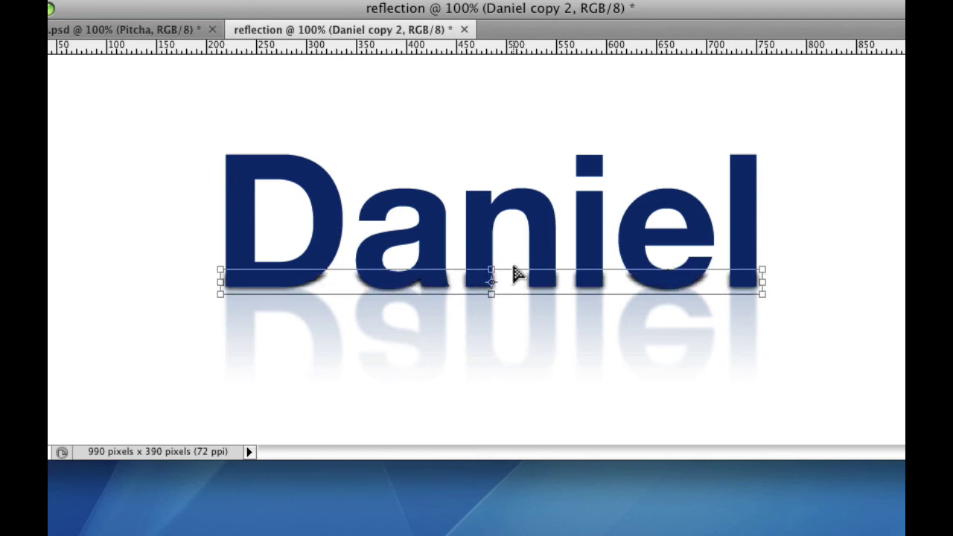
{"action": "key", "text": "Return"}
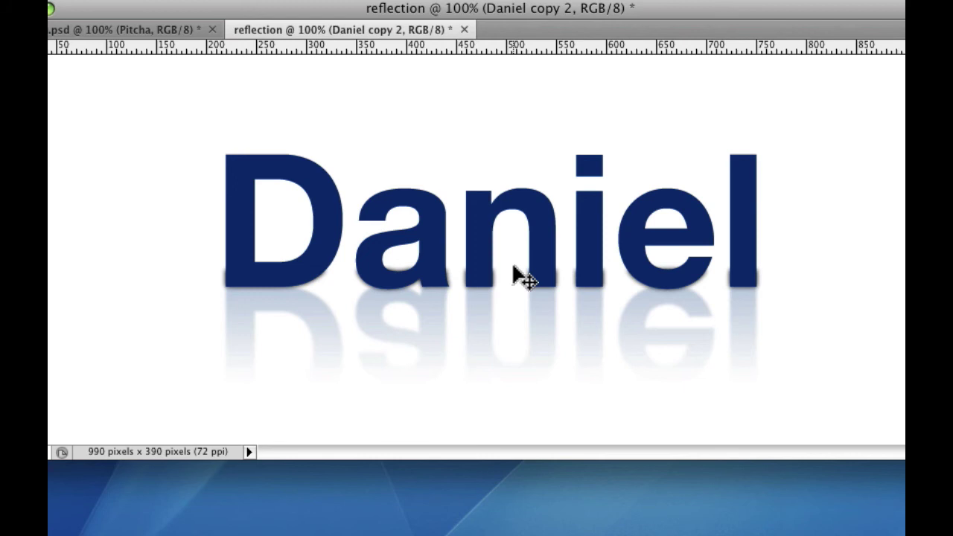
Step: Squash the blurred strip vertically down toward the name's baseline and lower its layer opacity to 31%
{"action": "key", "text": "super+t"}
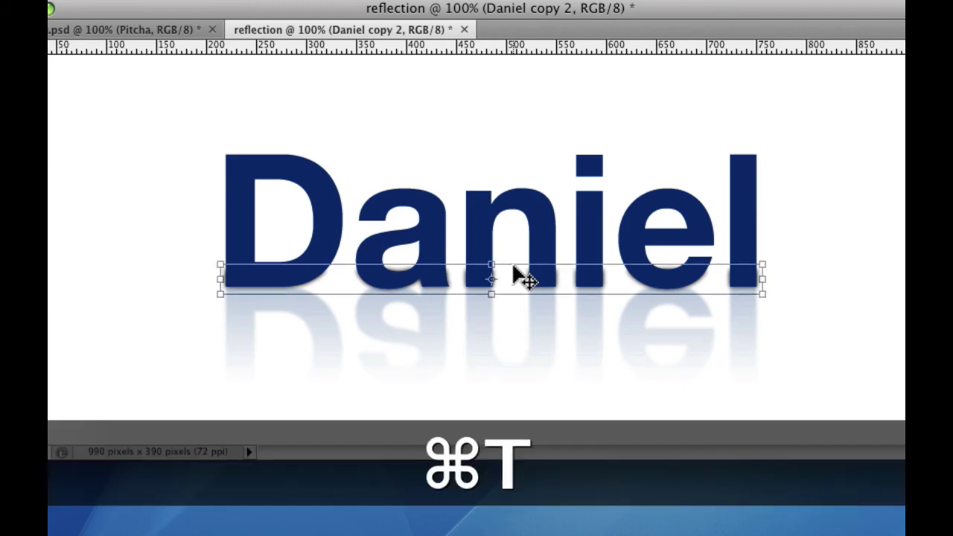
{"action": "left_click_drag", "start_coordinate": [499, 260], "coordinate": [499, 270]}
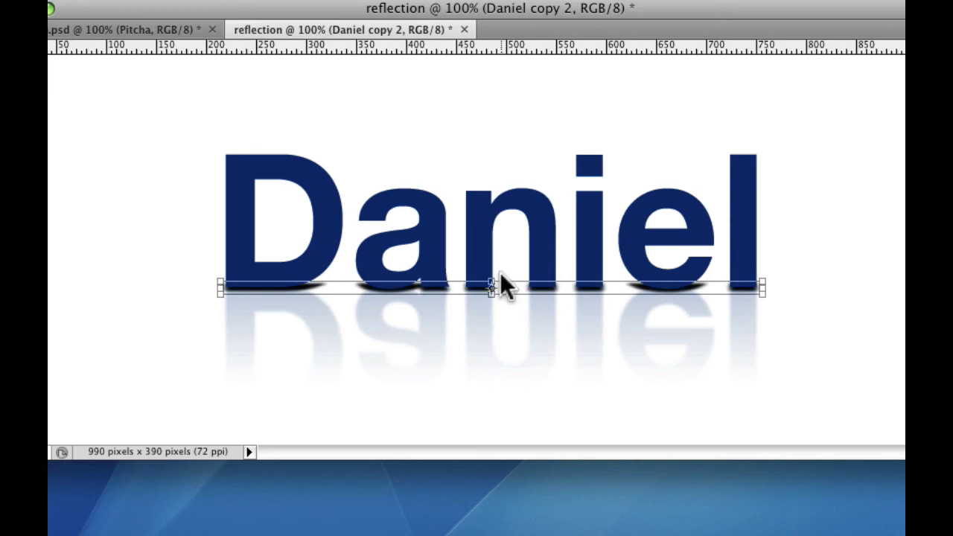
{"action": "key", "text": "Return"}
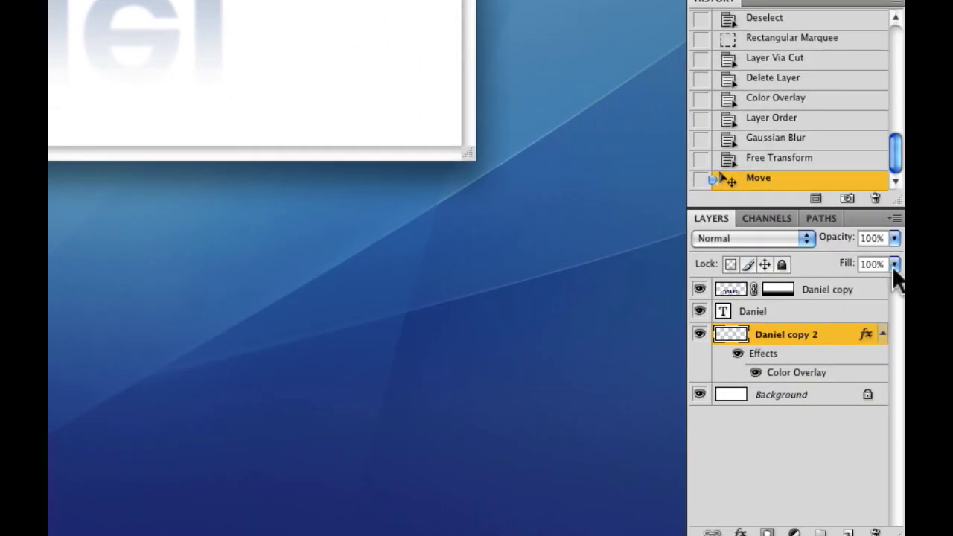
{"action": "left_click_drag", "start_coordinate": [893, 248], "coordinate": [816, 256]}
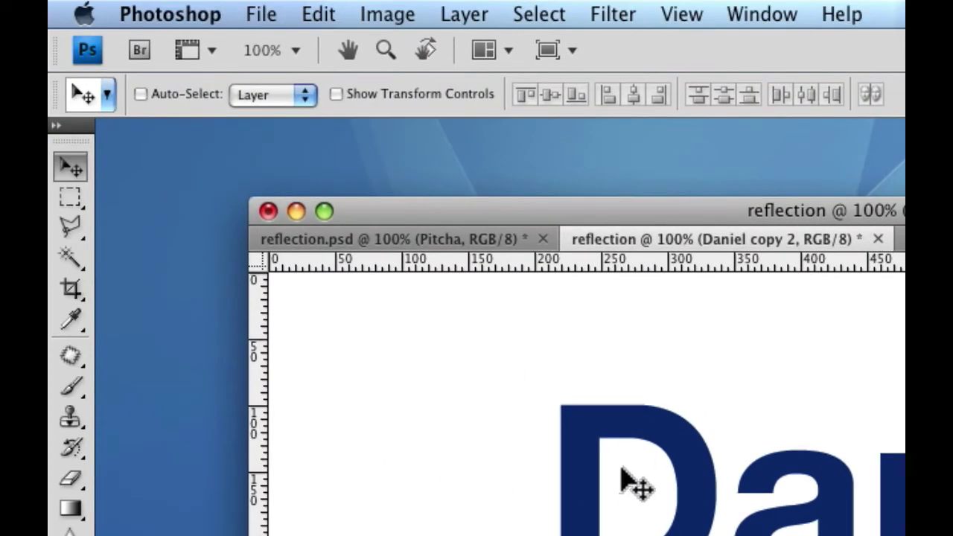
Step: Preview the reflection in the full screen modes, ending in Full Screen Mode With Menu Bar
{"action": "left_click", "coordinate": [546, 54]}
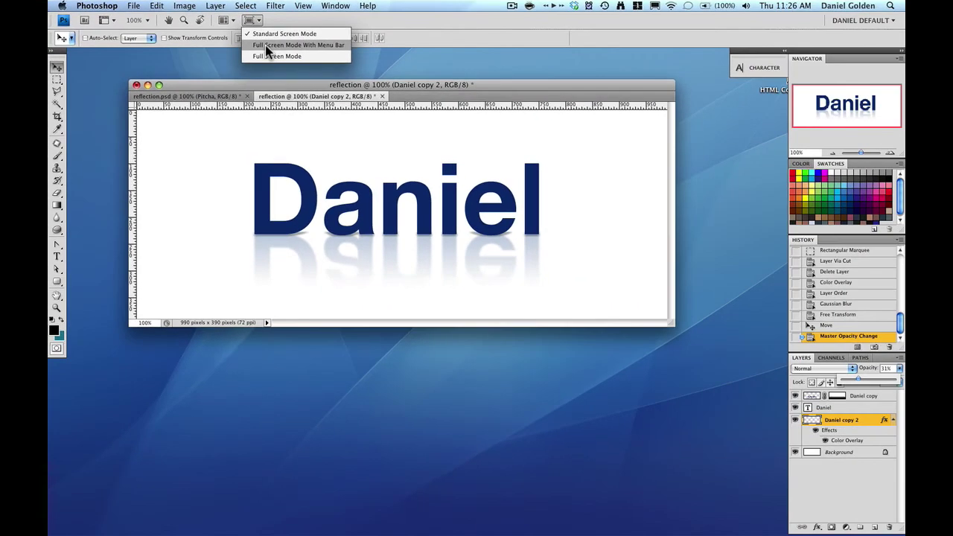
{"action": "left_click", "coordinate": [592, 111]}
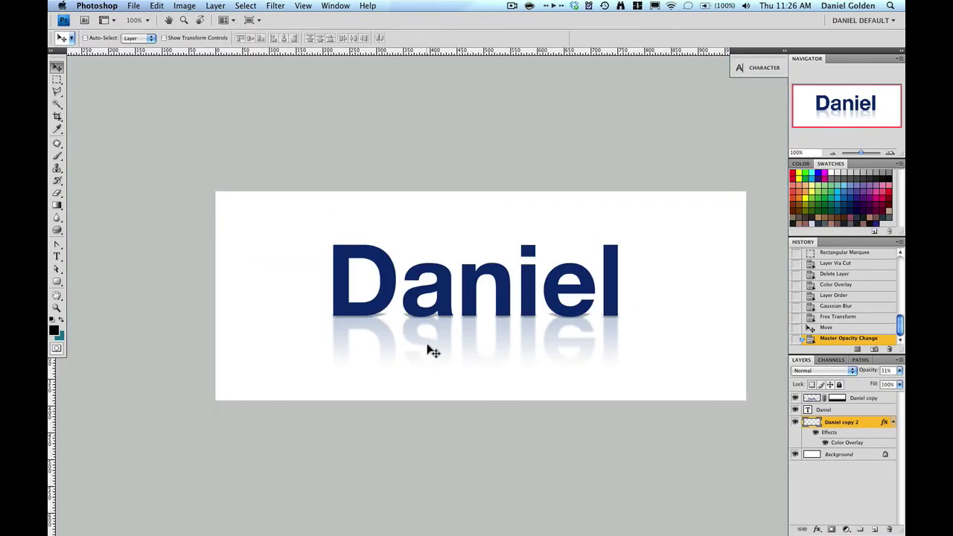
{"action": "key", "text": "f"}
{"action": "key", "text": "f"}
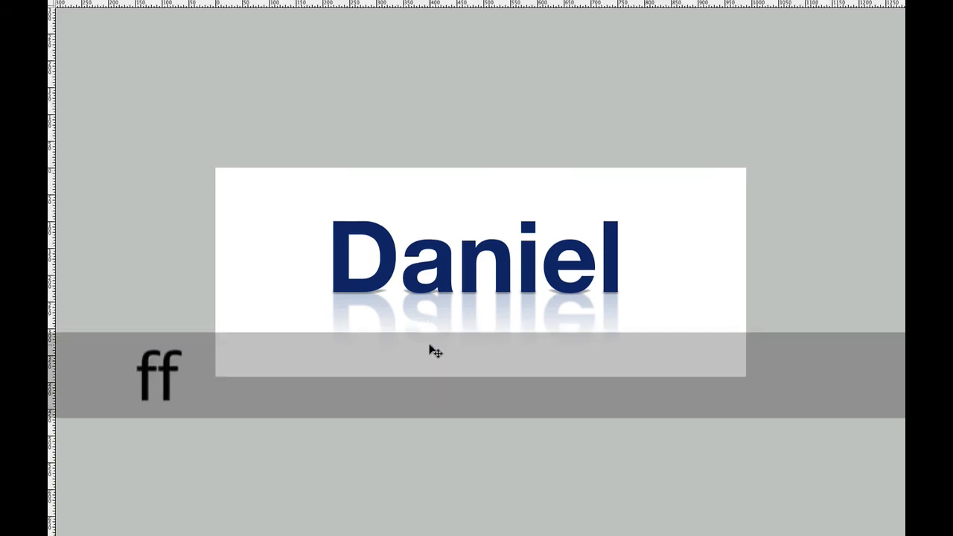
{"action": "key", "text": "f"}
{"action": "key", "text": "f"}
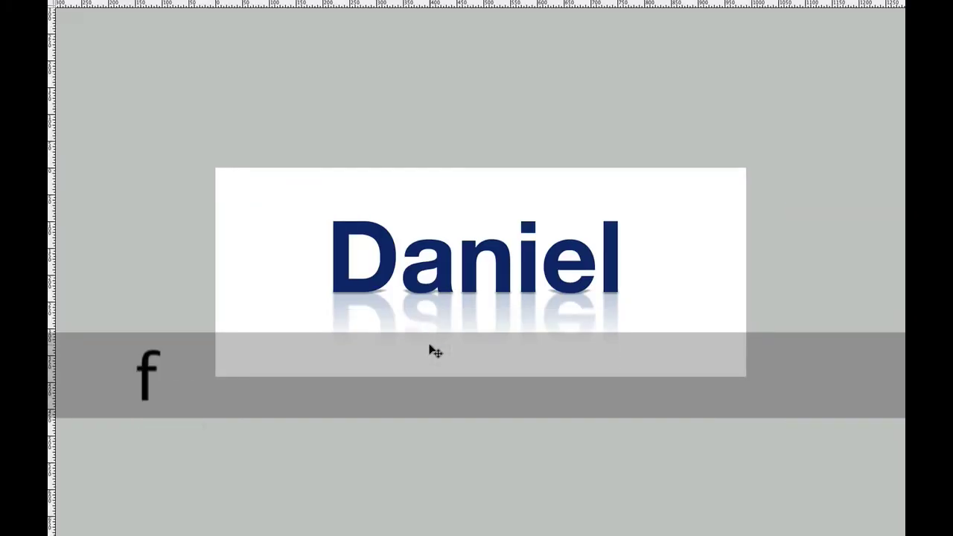
{"action": "key", "text": "f"}
{"action": "key", "text": "f"}
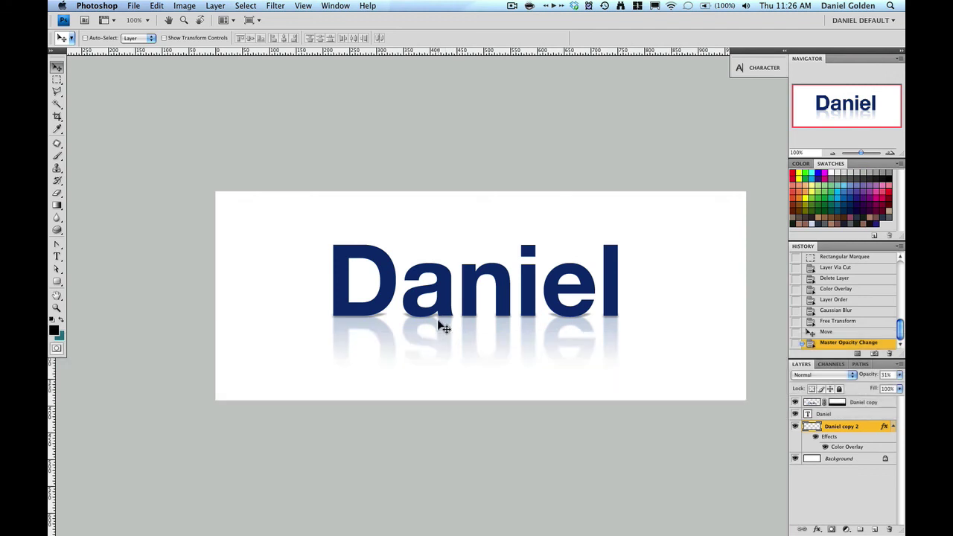
Step: Flatten the shadow strip slightly further with Free Transform and nudge it to line up with the letters' bottom edge
{"action": "scroll", "coordinate": [437, 319], "scroll_direction": "up", "scroll_amount": 2}
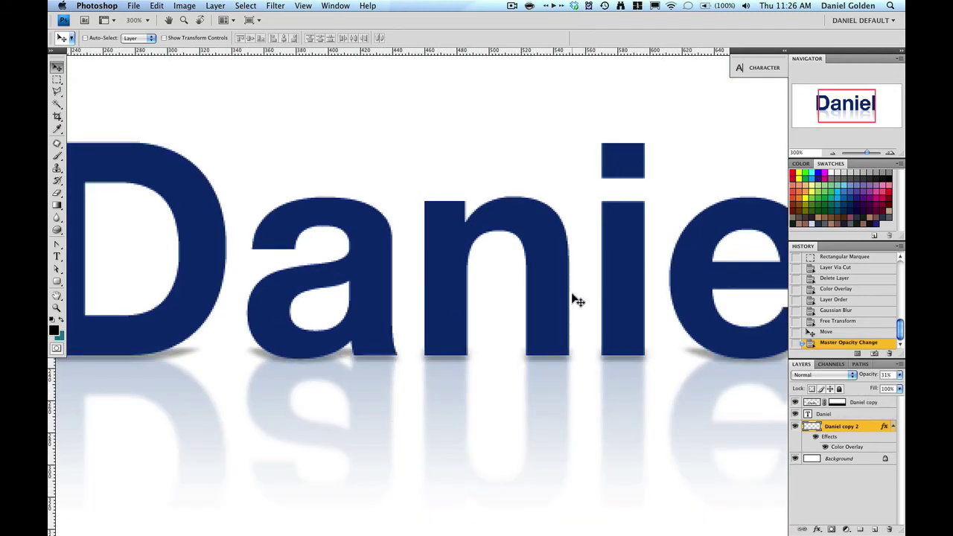
{"action": "key", "text": "super+minus"}
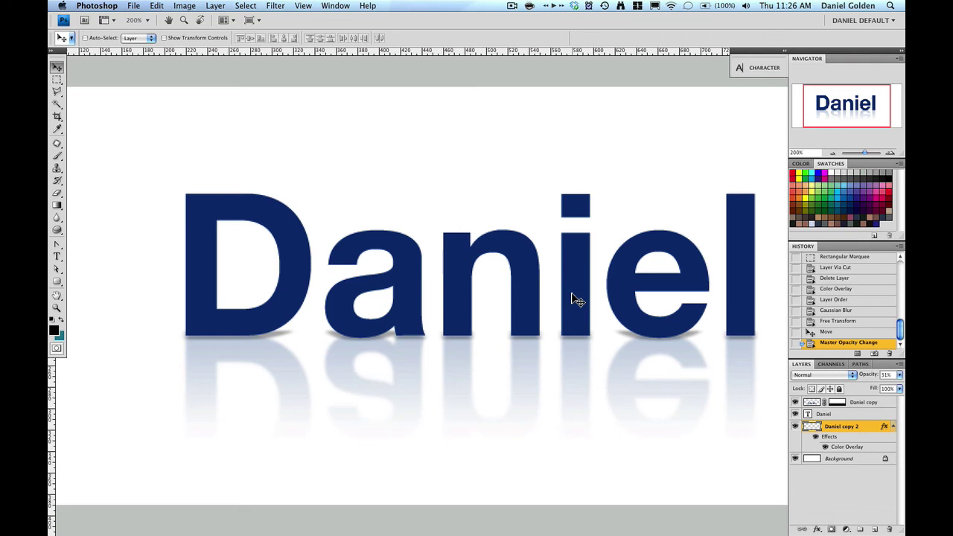
{"action": "key", "text": "super+t"}
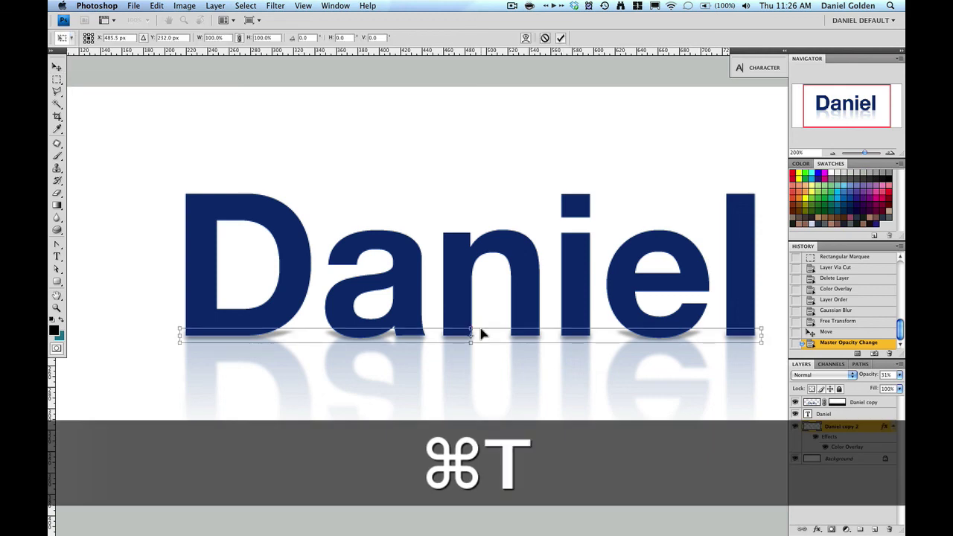
{"action": "key", "text": "Return"}
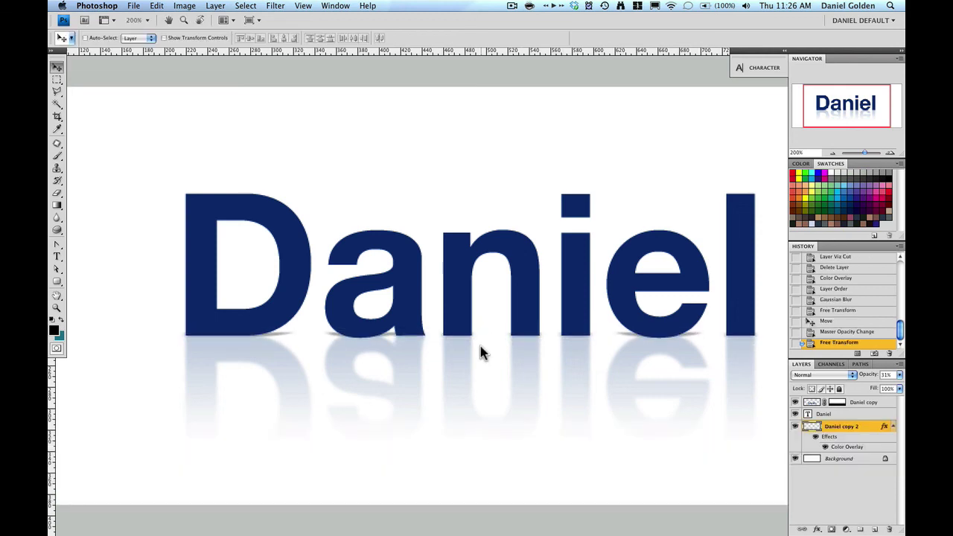
{"action": "key", "text": "Up"}
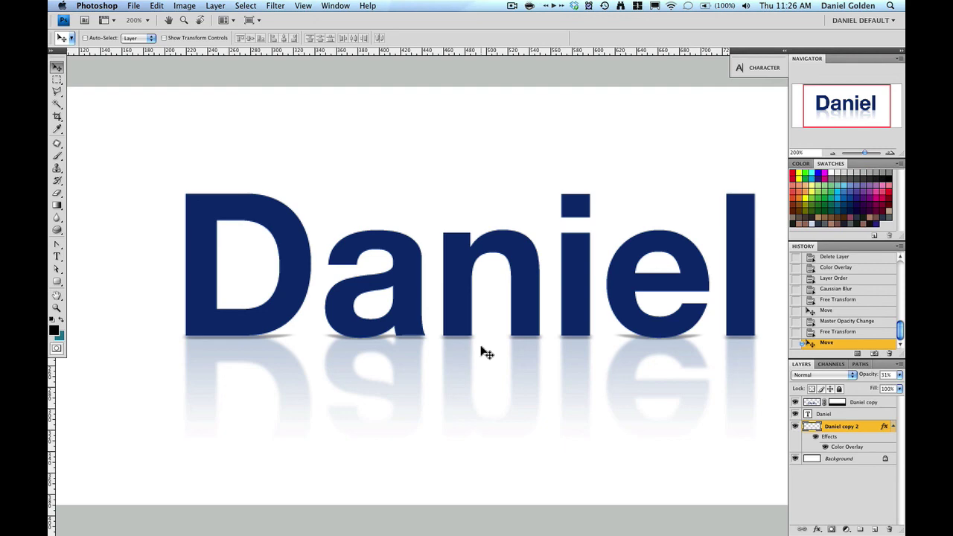
Step: Apply a Motion Blur at 0° with a distance of 64 pixels to the strip and reduce its layer opacity to 24%
{"action": "left_click", "coordinate": [304, 6]}
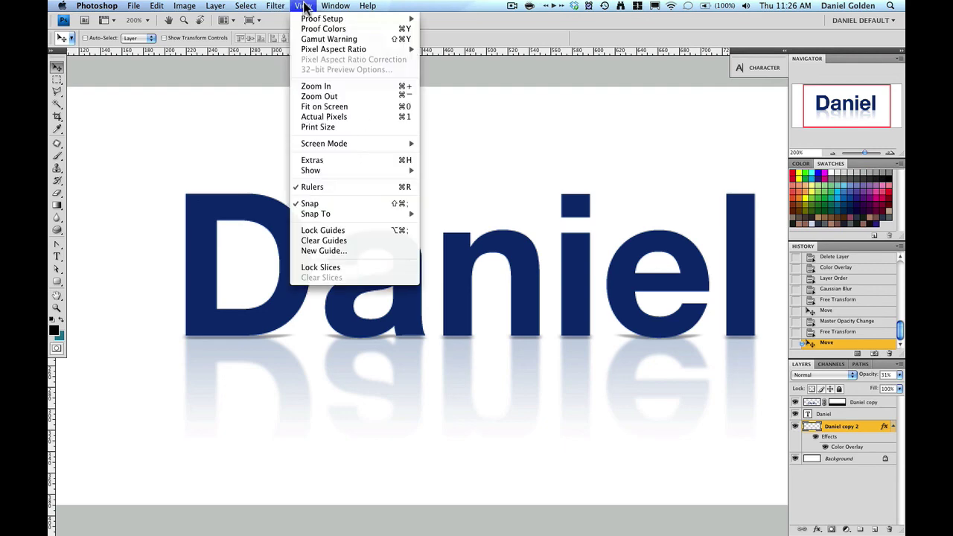
{"action": "mouse_move", "coordinate": [275, 5]}
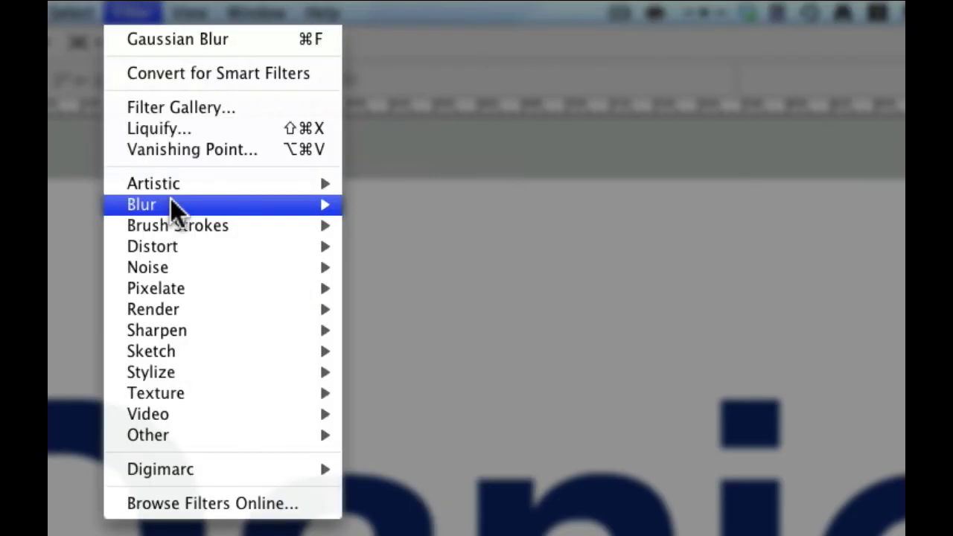
{"action": "mouse_move", "coordinate": [148, 206]}
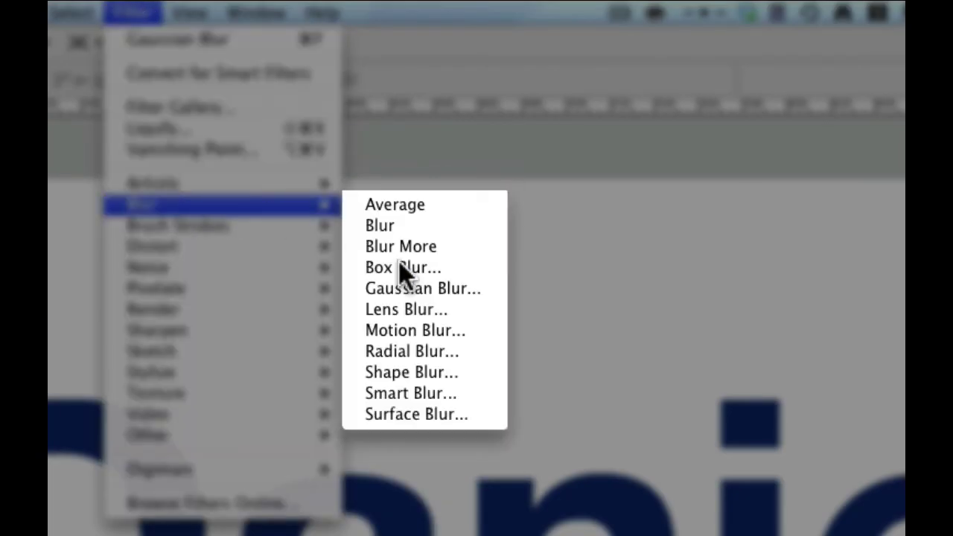
{"action": "left_click", "coordinate": [484, 328]}
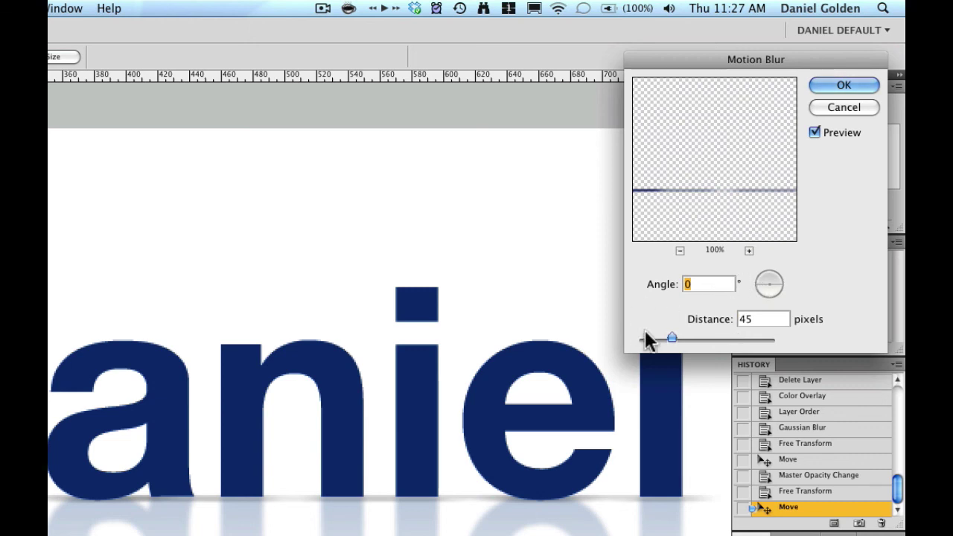
{"action": "left_click_drag", "start_coordinate": [695, 338], "coordinate": [664, 339]}
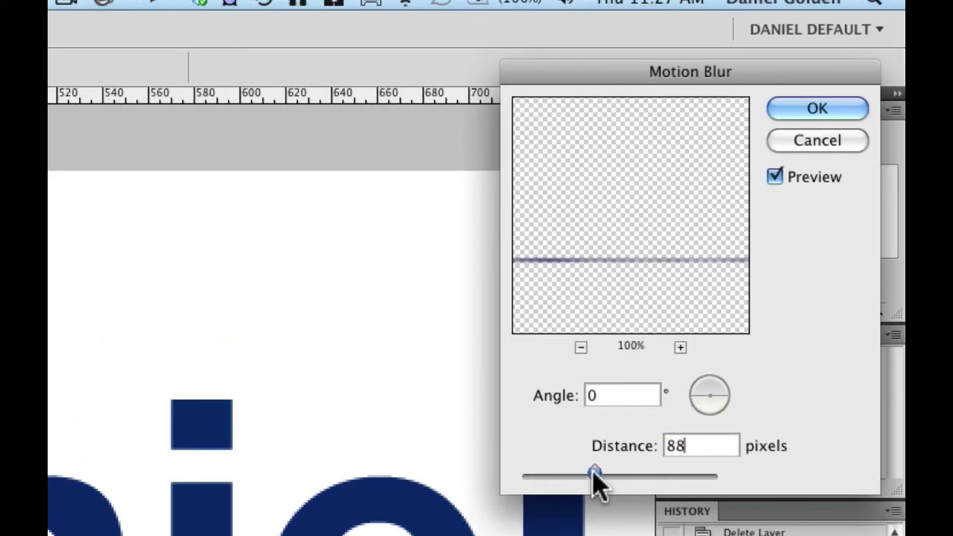
{"action": "left_click_drag", "start_coordinate": [591, 481], "coordinate": [579, 474]}
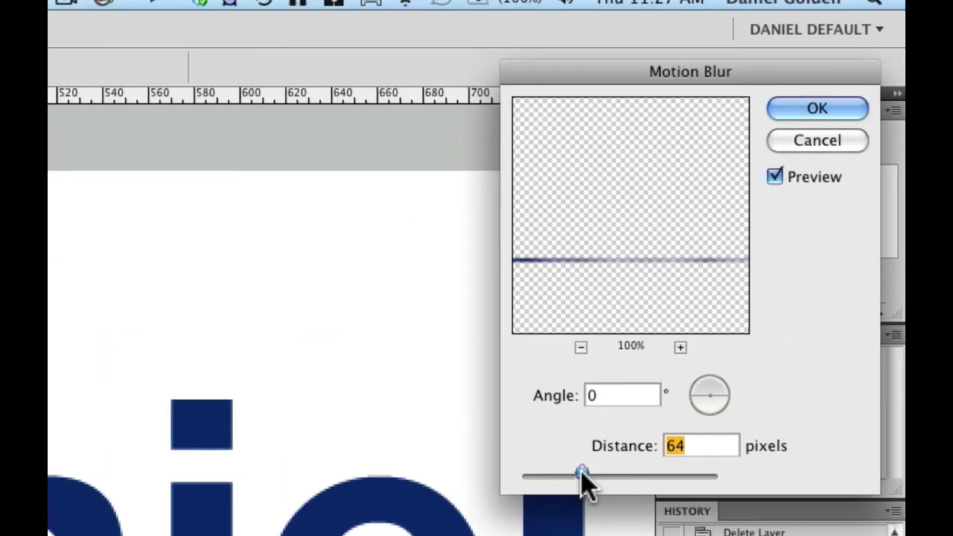
{"action": "key", "text": "Return"}
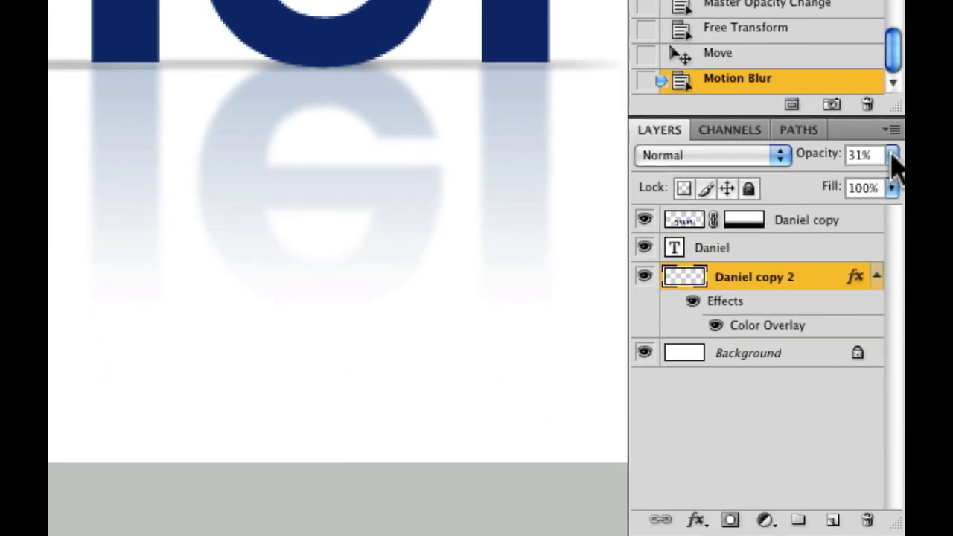
{"action": "left_click", "coordinate": [892, 154]}
{"action": "left_click", "coordinate": [787, 182]}
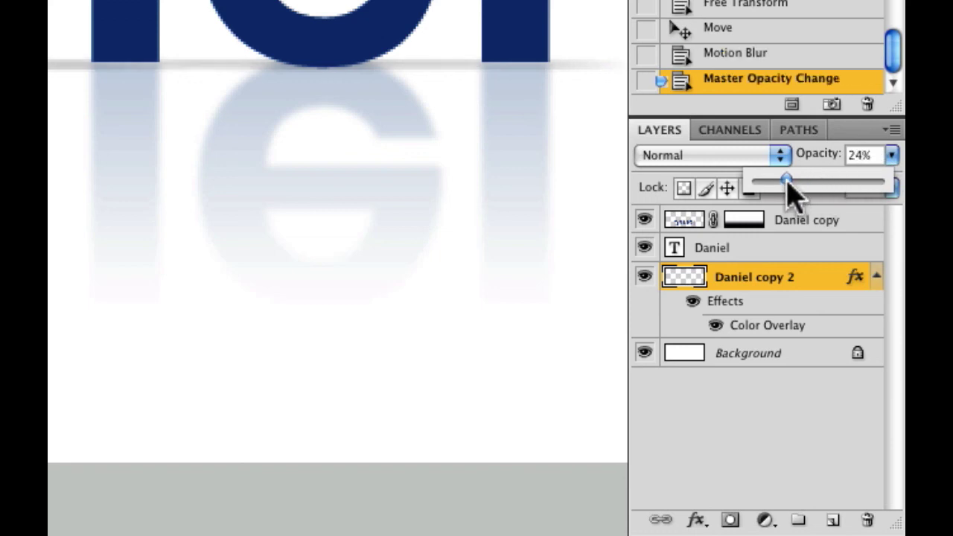